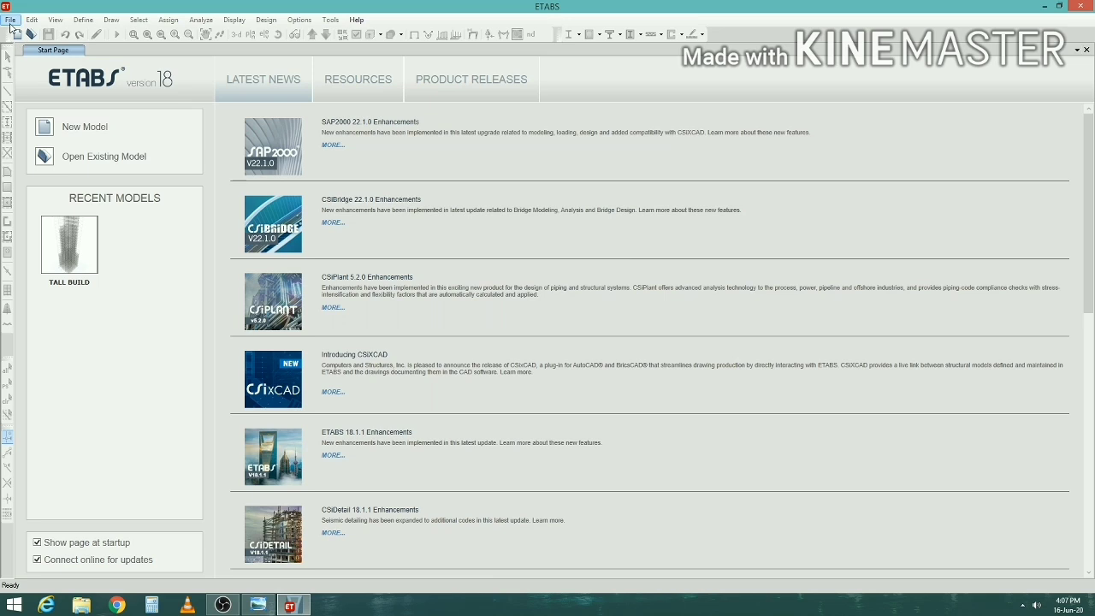
Open the existing model file TALL BUILD from the STAD folder
left_click(32, 49)
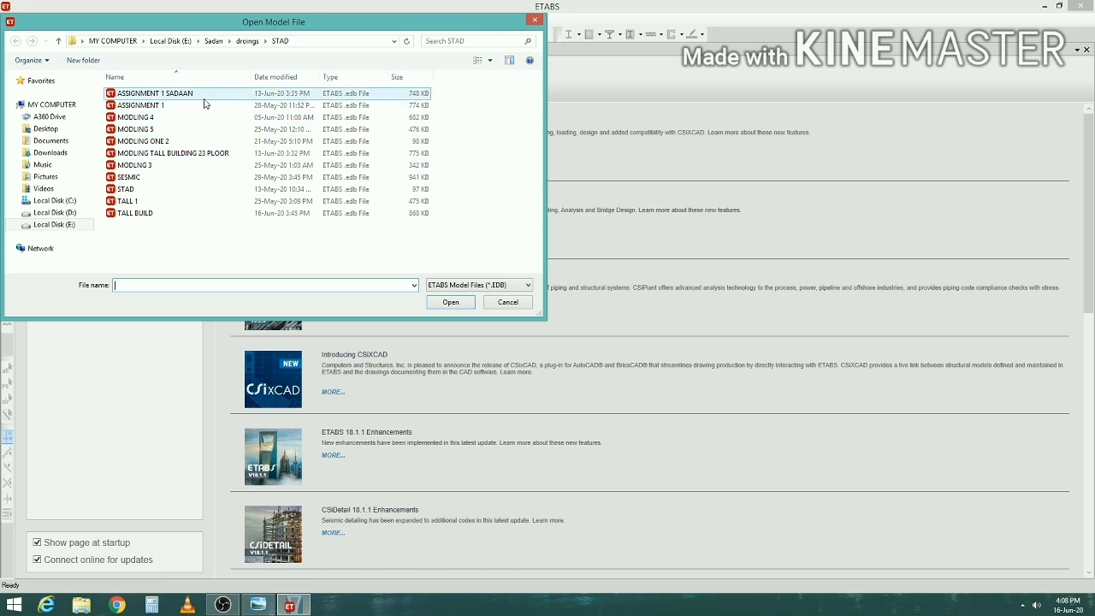
left_click(168, 219)
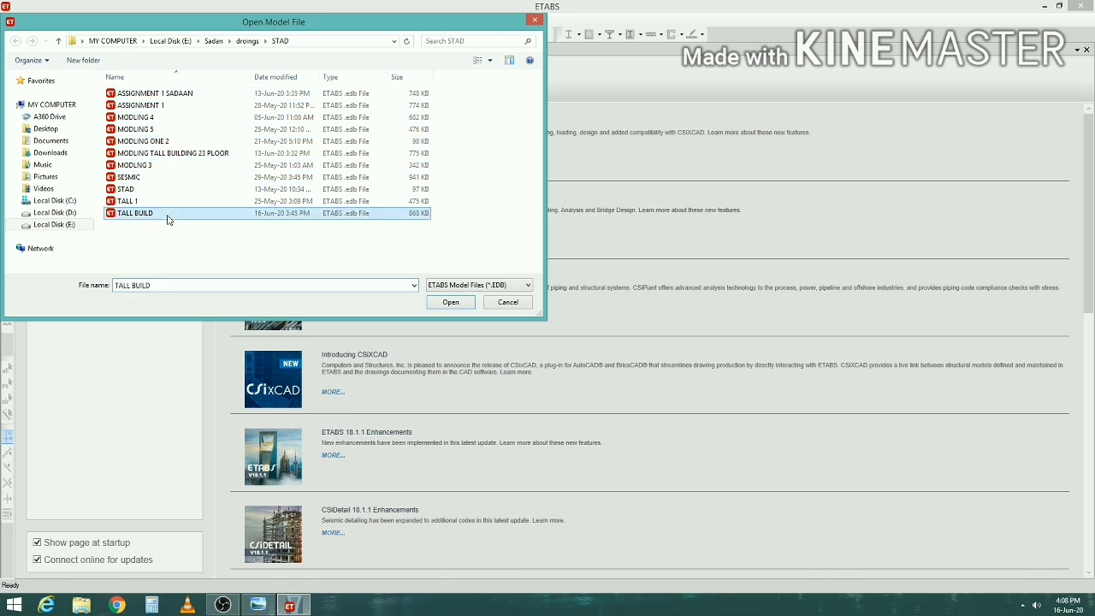
left_click(450, 303)
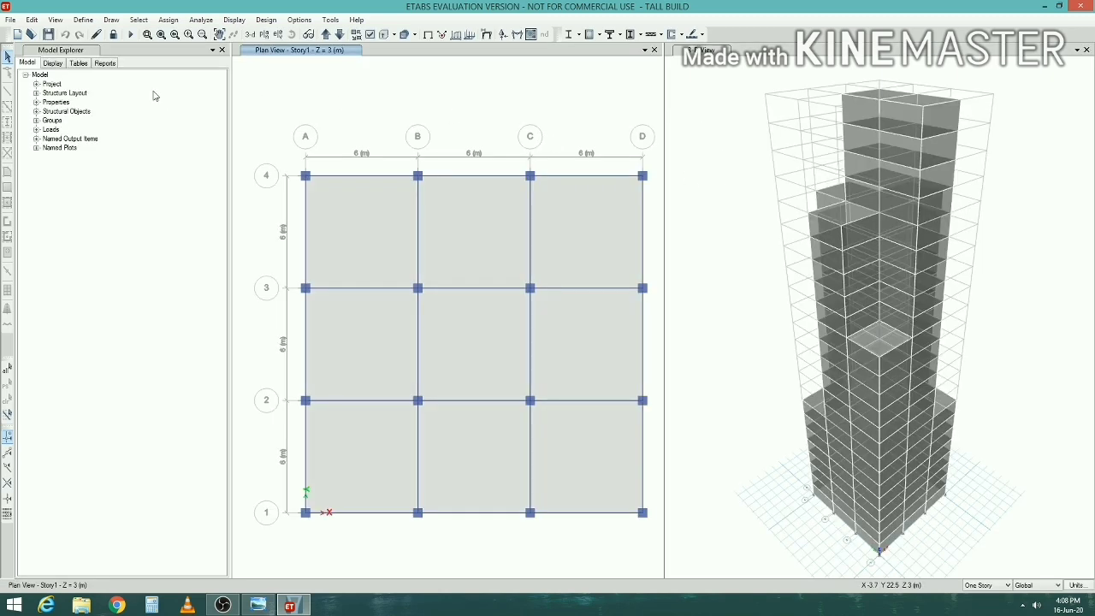
Unlock the model and accept deleting its analysis results
left_click(83, 21)
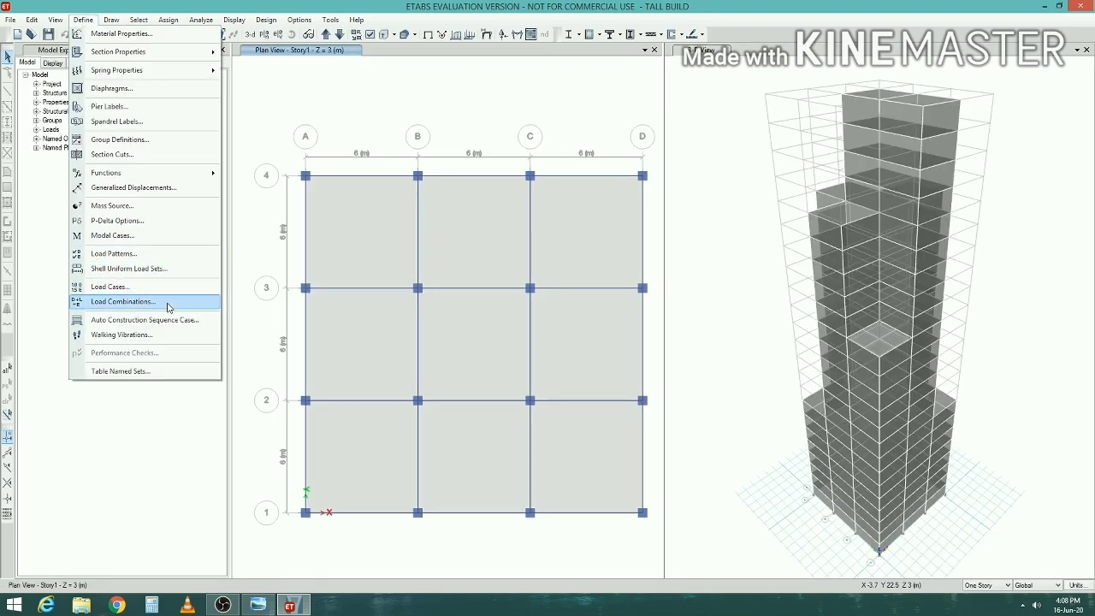
left_click(237, 95)
left_click(114, 35)
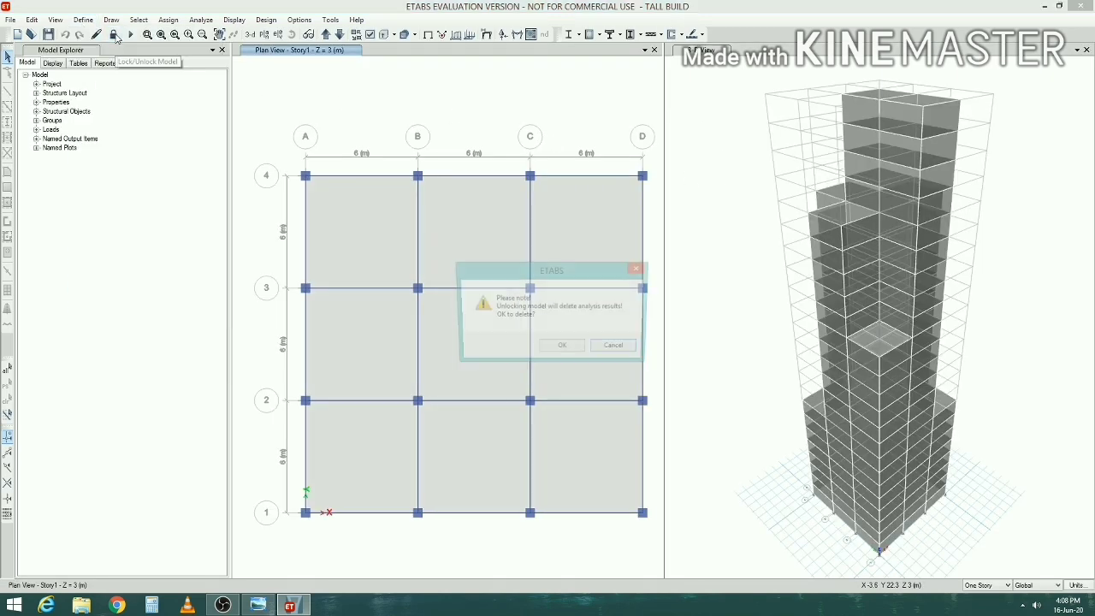
left_click(555, 346)
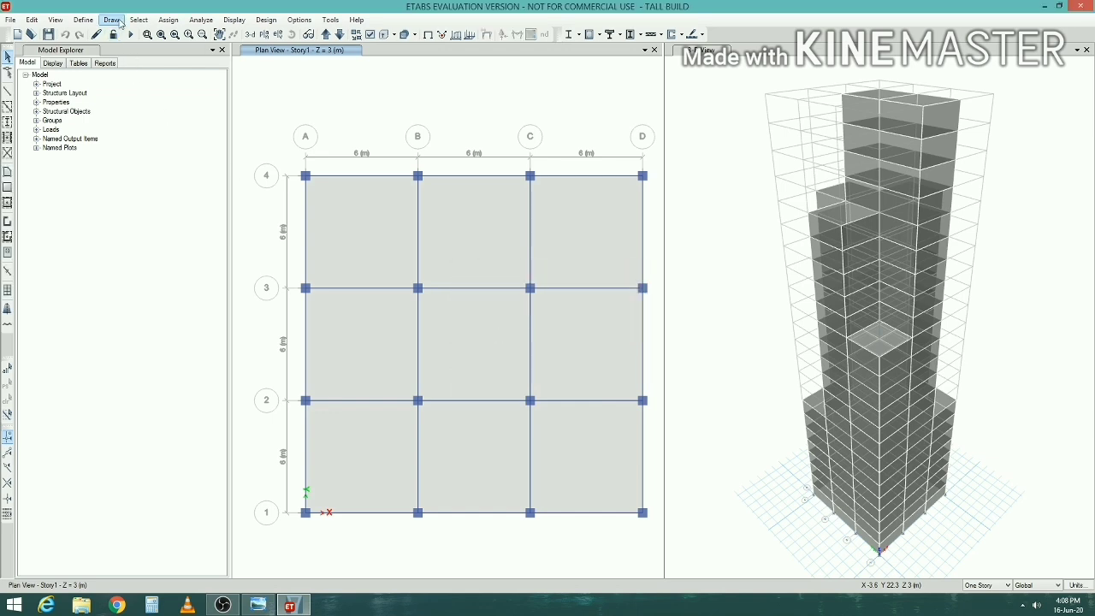
Add a load pattern named seismic with type Seismic and auto lateral load IS1893 2002
left_click(83, 20)
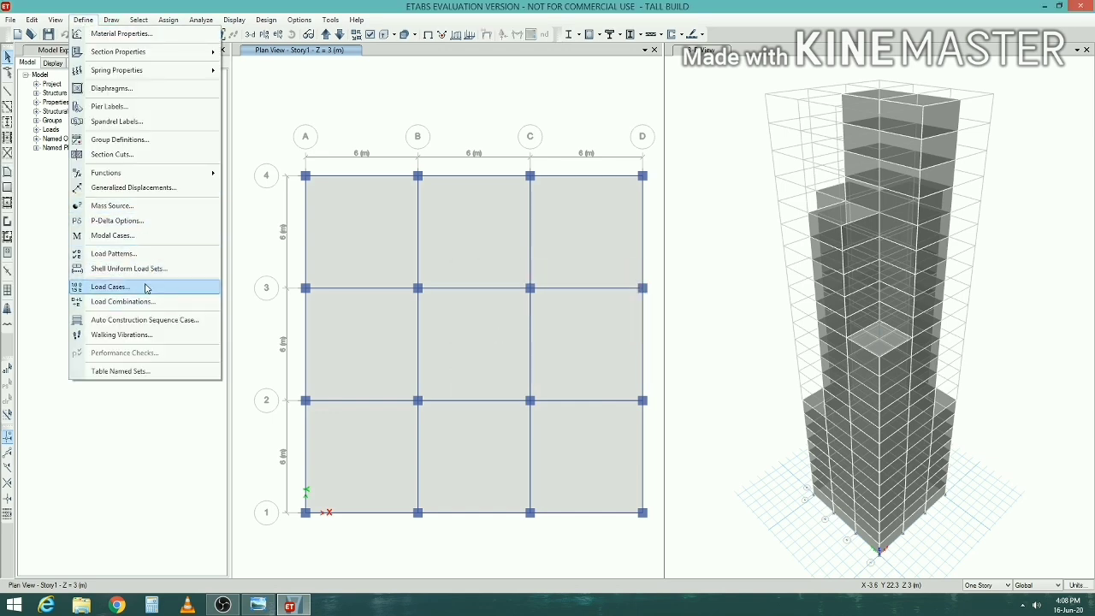
left_click(144, 254)
double_click(348, 272)
type("seism")
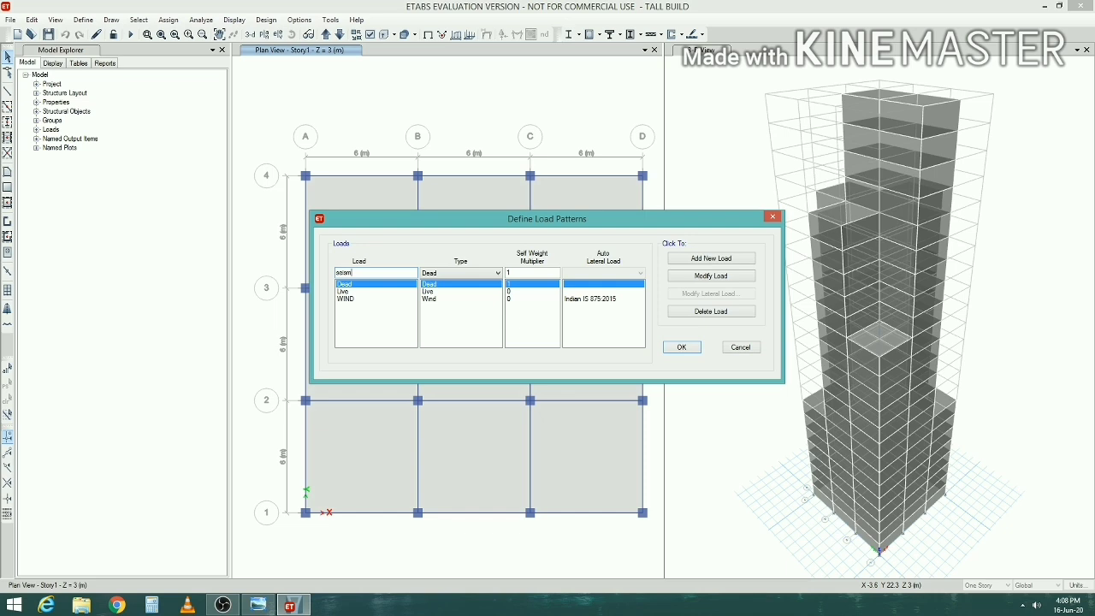
type("ic")
left_click(475, 273)
left_click(469, 328)
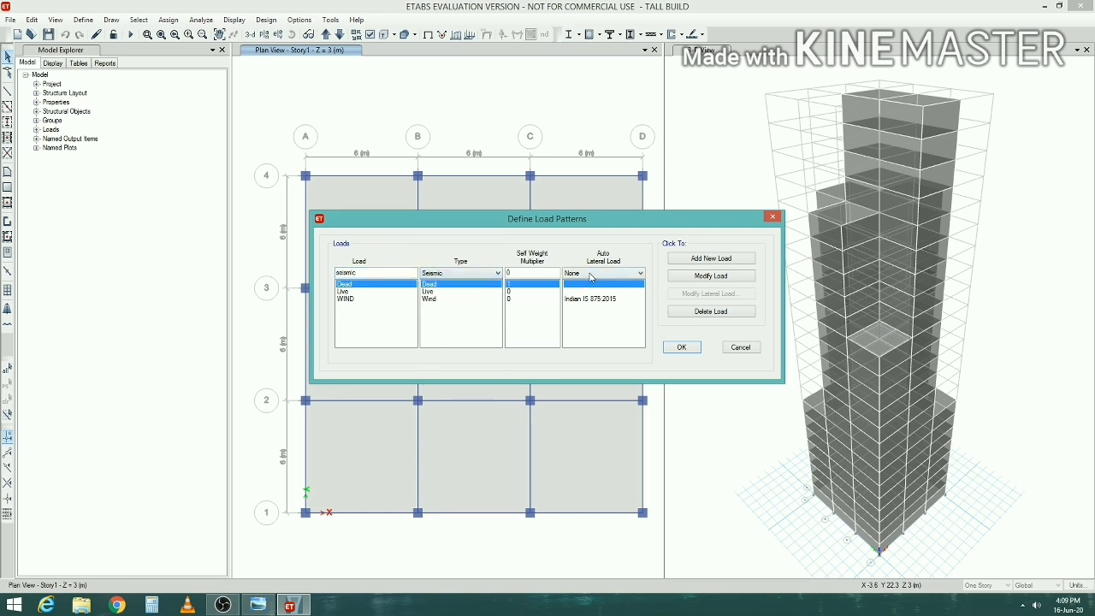
left_click(633, 273)
left_click(607, 417)
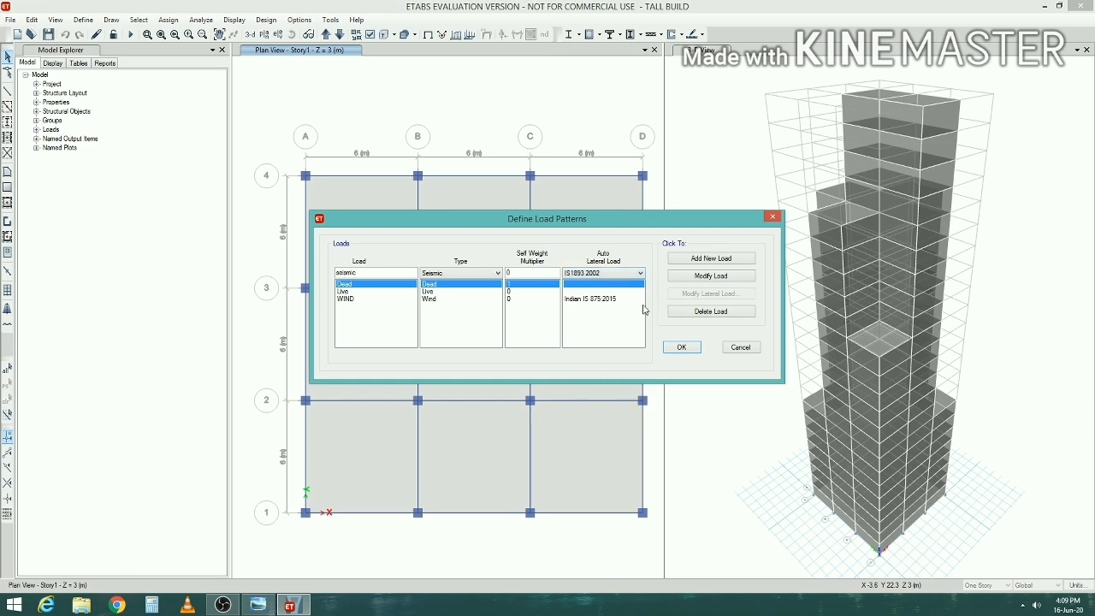
left_click(711, 258)
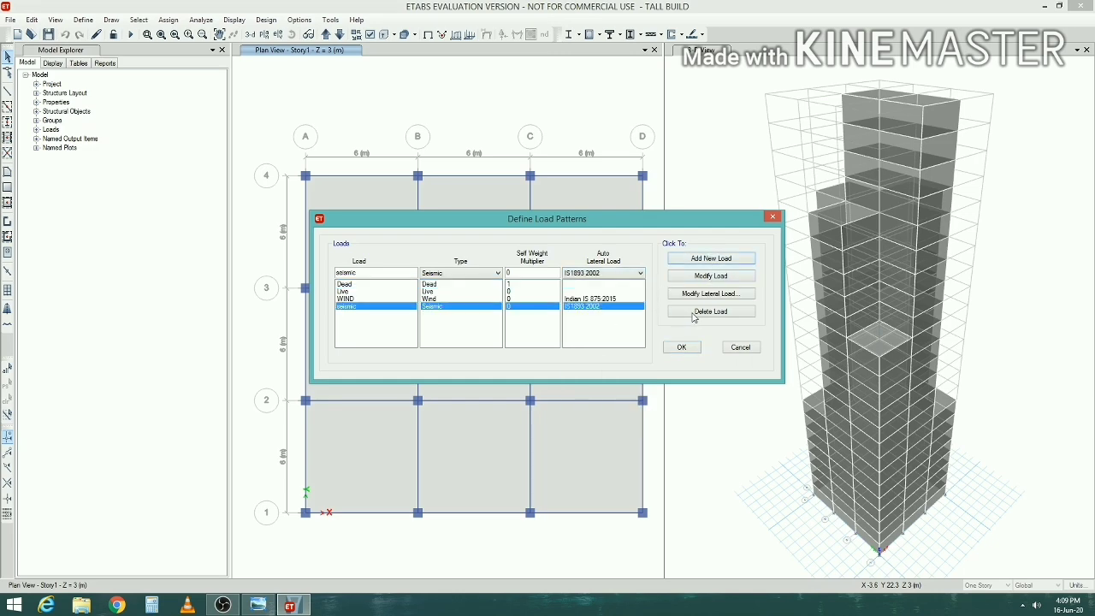
Exclude the plus and minus eccentricity cases in X and Y from the seismic pattern's lateral load, keeping only X Dir and Y Dir
left_click(711, 294)
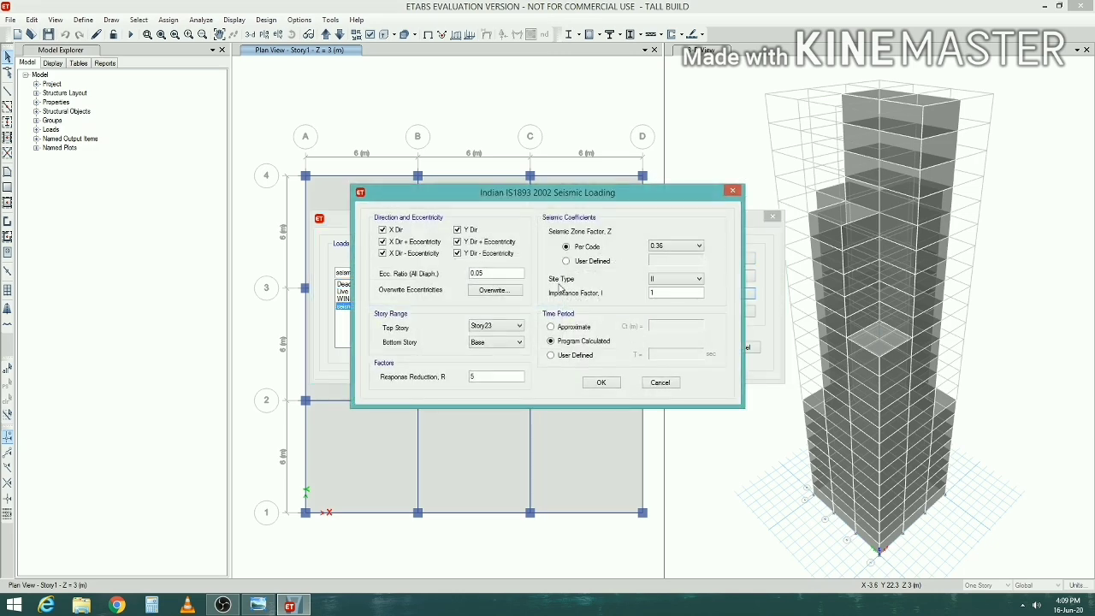
left_click(384, 242)
left_click(391, 257)
left_click(459, 254)
left_click(458, 242)
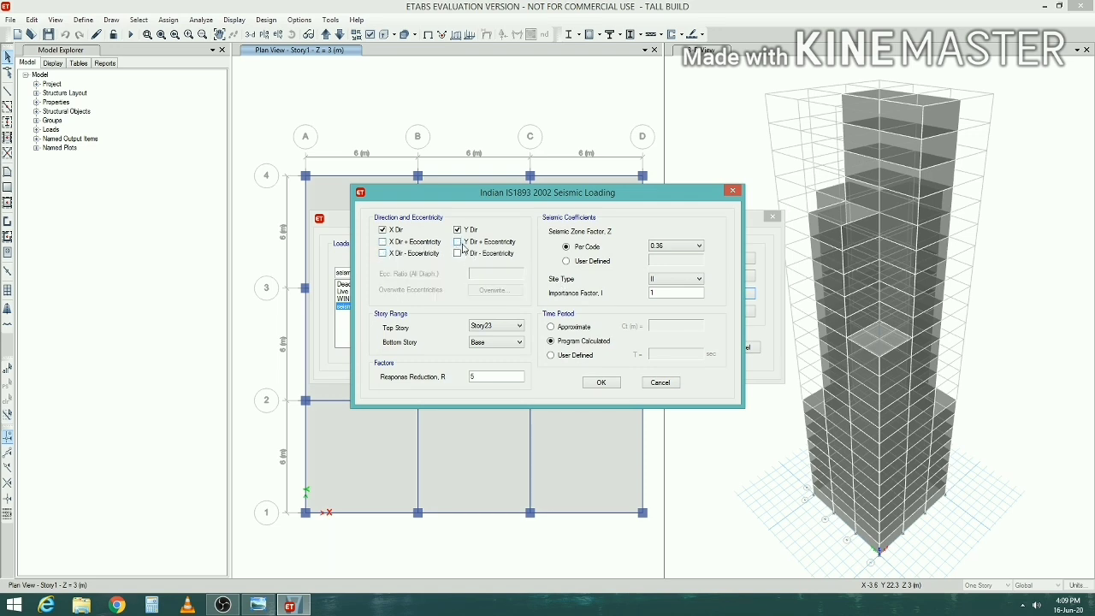
Choose the per-code seismic zone factor and the site type for the seismic loading, and accept the load pattern definitions
left_click(680, 246)
left_click(676, 256)
left_click(680, 279)
left_click(681, 298)
left_click(602, 383)
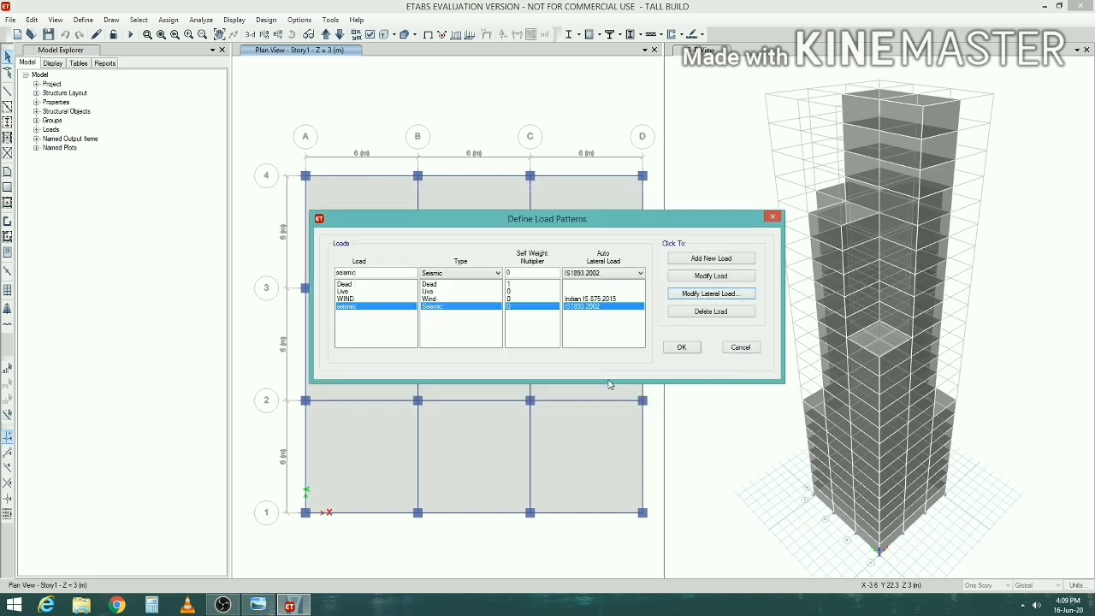
left_click(682, 347)
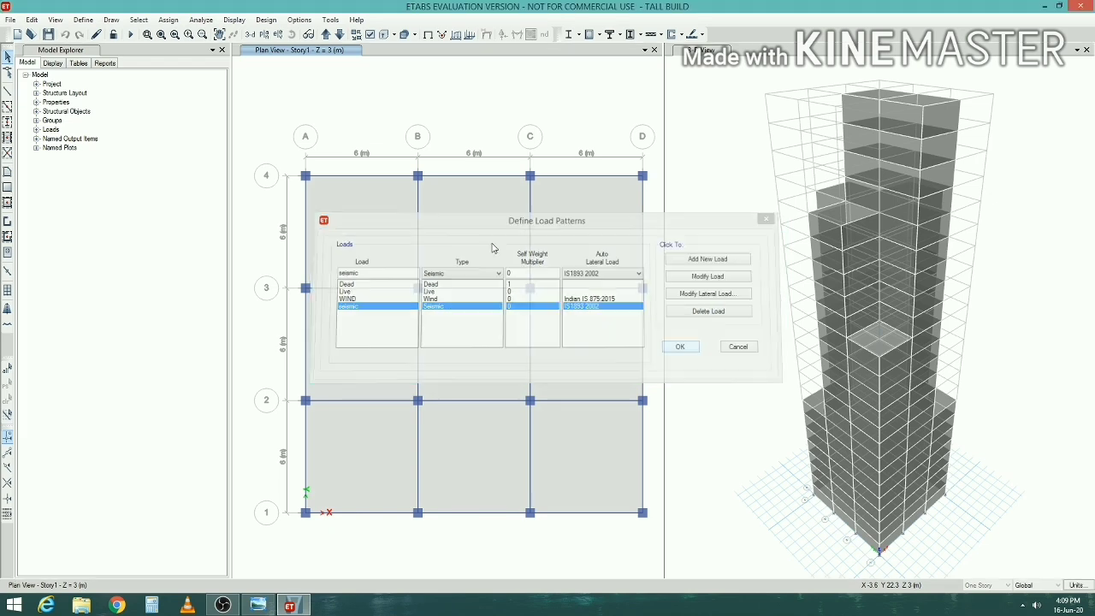
Add the default design load combinations for Concrete Frame Design and accept the combination list
left_click(79, 22)
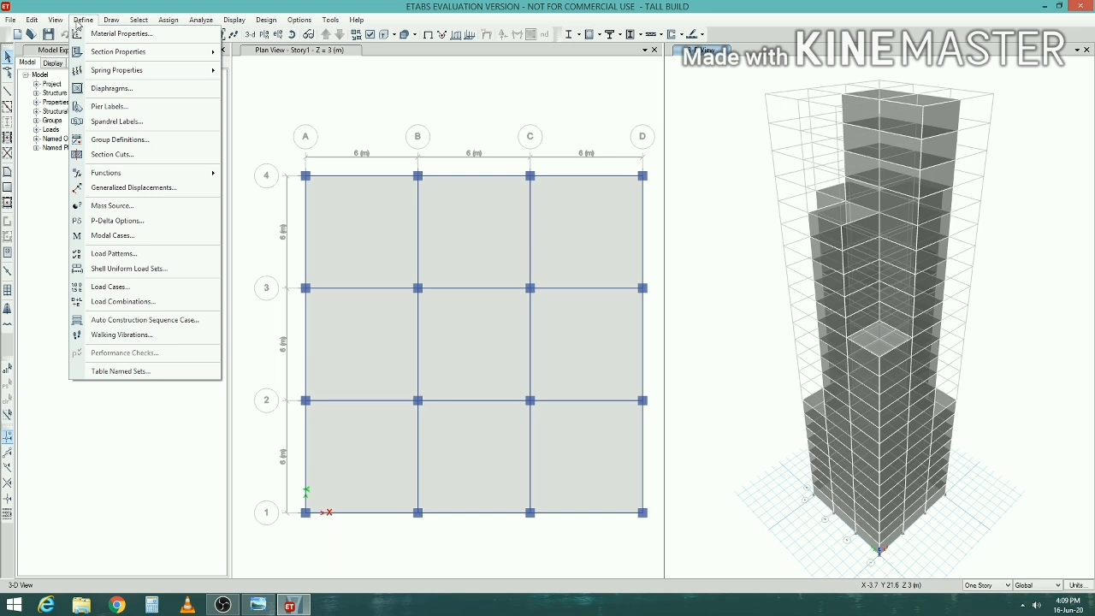
left_click(138, 304)
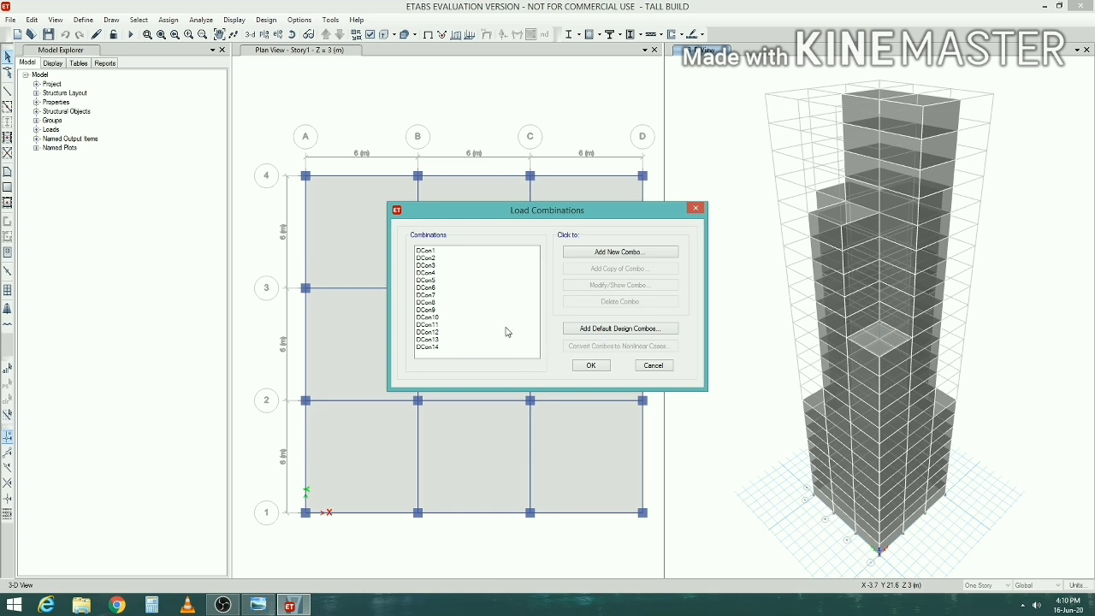
left_click(607, 332)
left_click(491, 283)
left_click(516, 359)
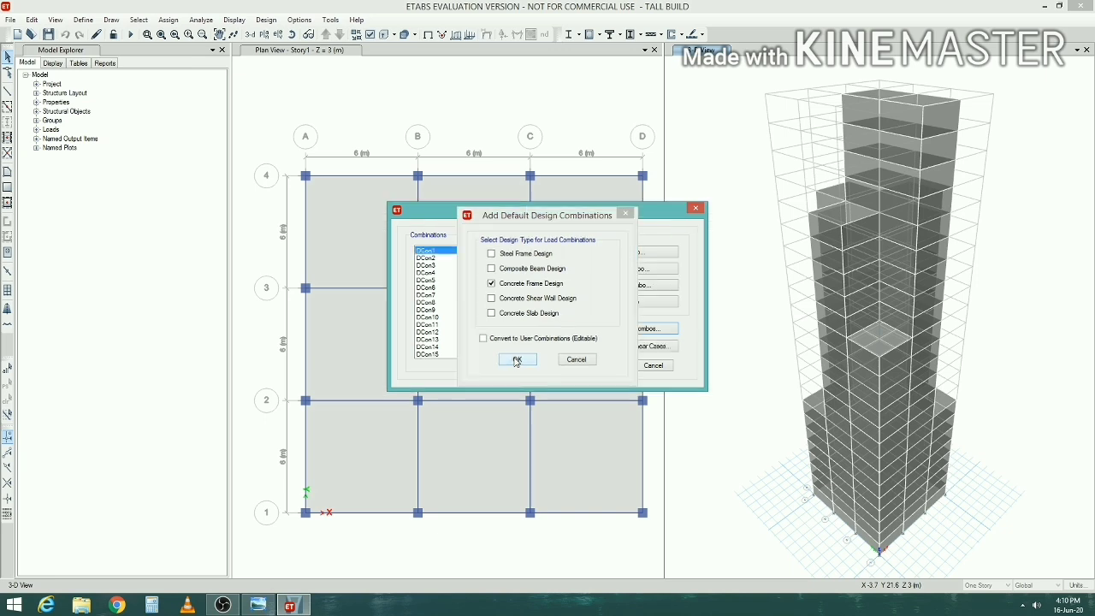
left_click_drag(537, 287, 522, 359)
left_click(590, 366)
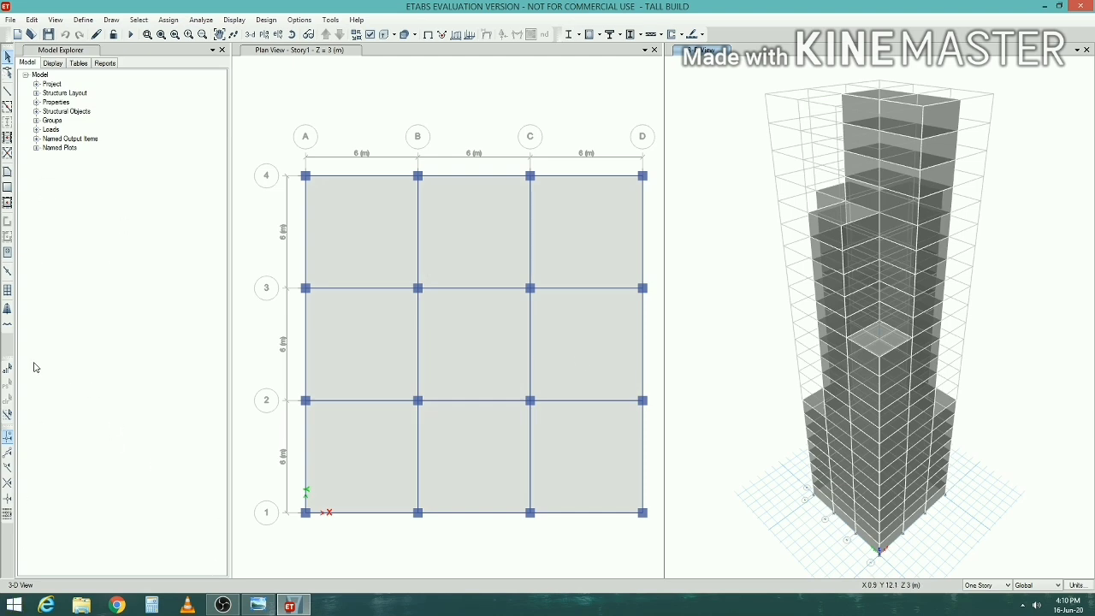
Set the WIND load case to Do Not Run and run the analysis for the remaining load cases
left_click(201, 19)
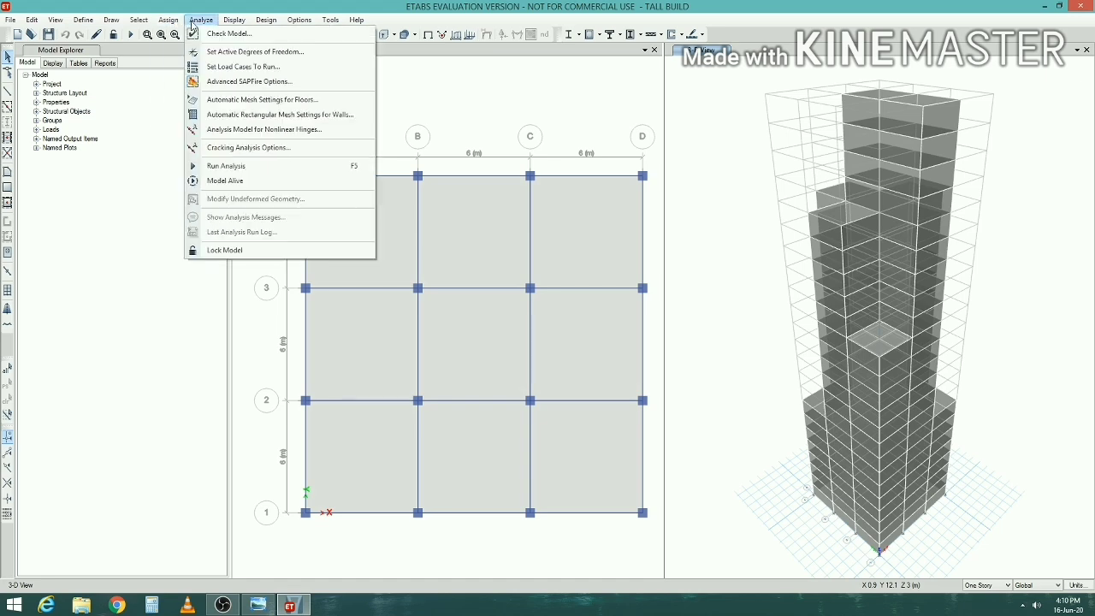
left_click(226, 68)
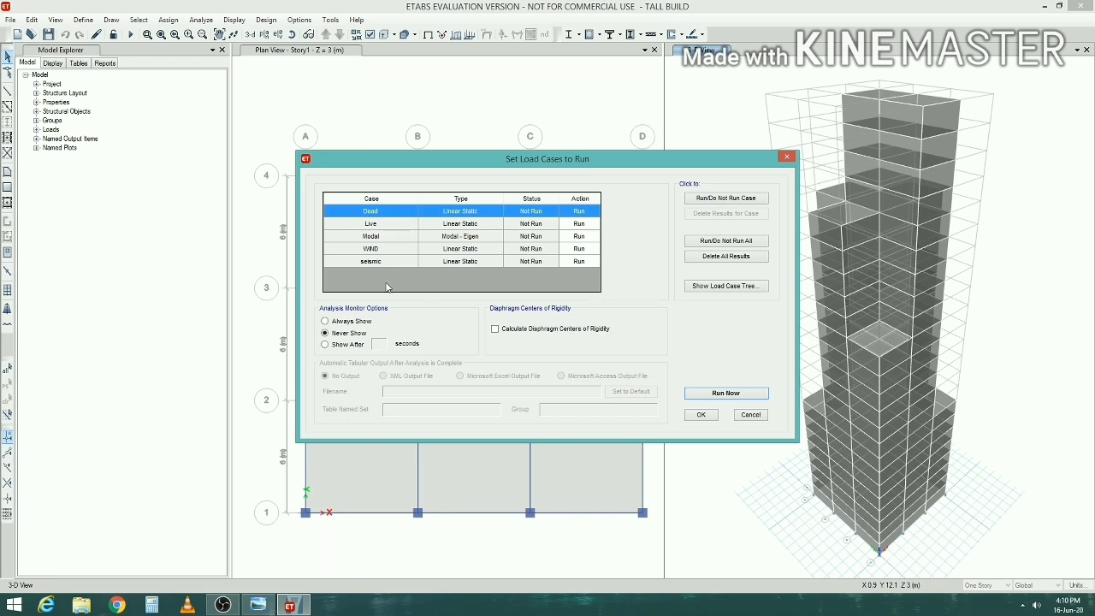
left_click(541, 253)
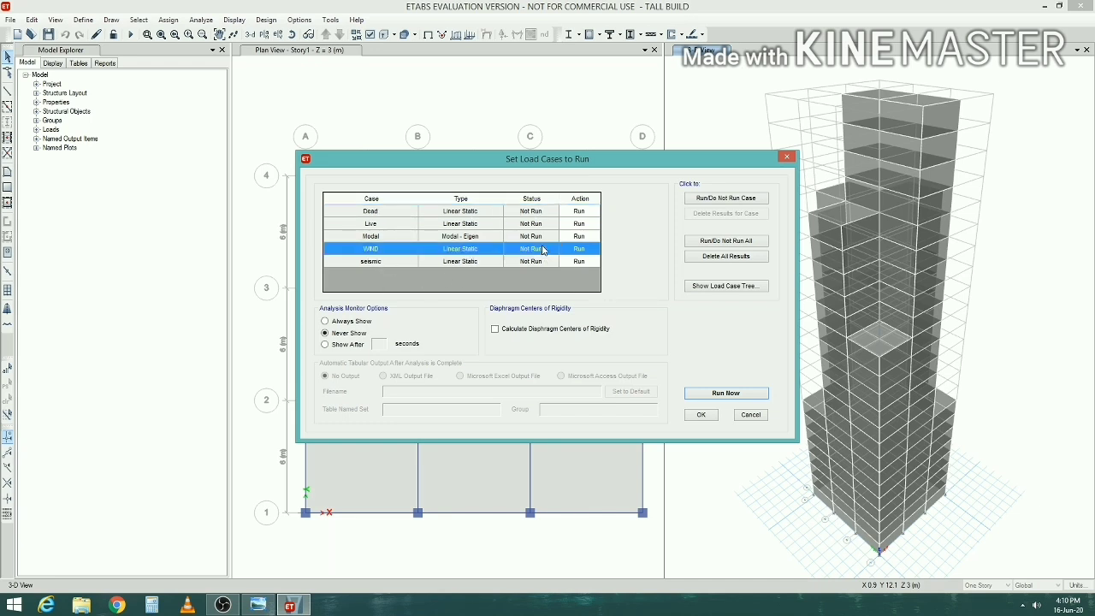
left_click(718, 200)
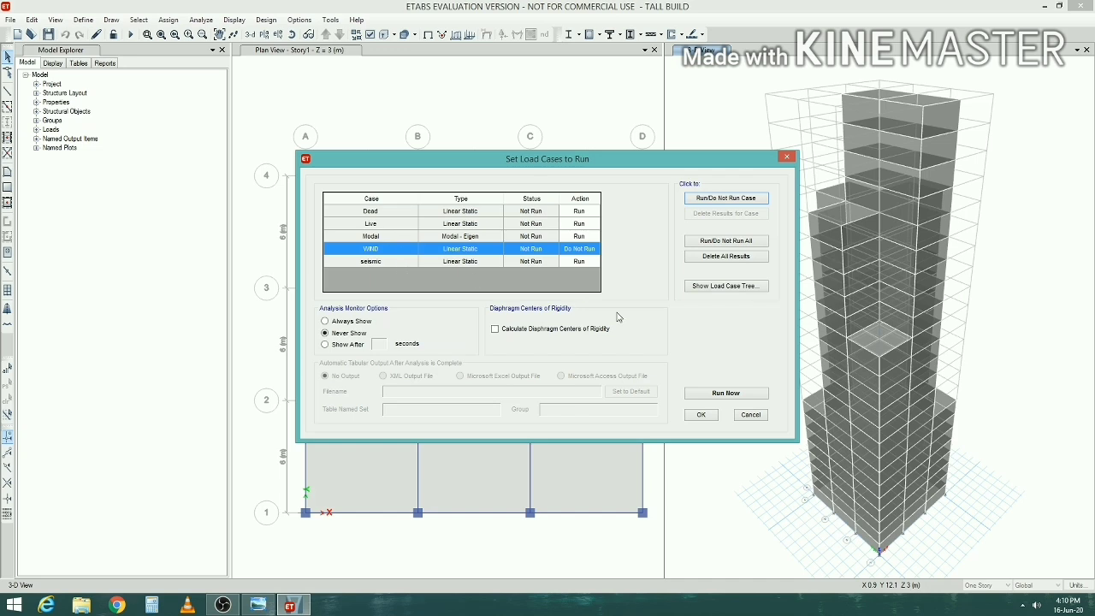
left_click(726, 394)
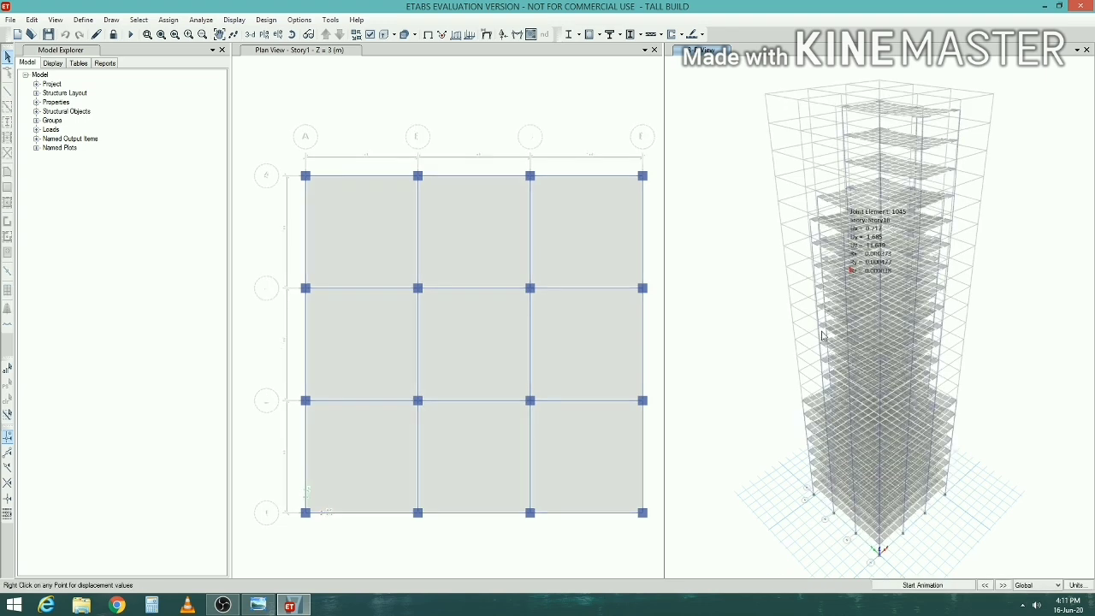
Review the concrete frame design preferences for IS 456:2000 and accept them with their default values
left_click(266, 19)
mouse_move(308, 48)
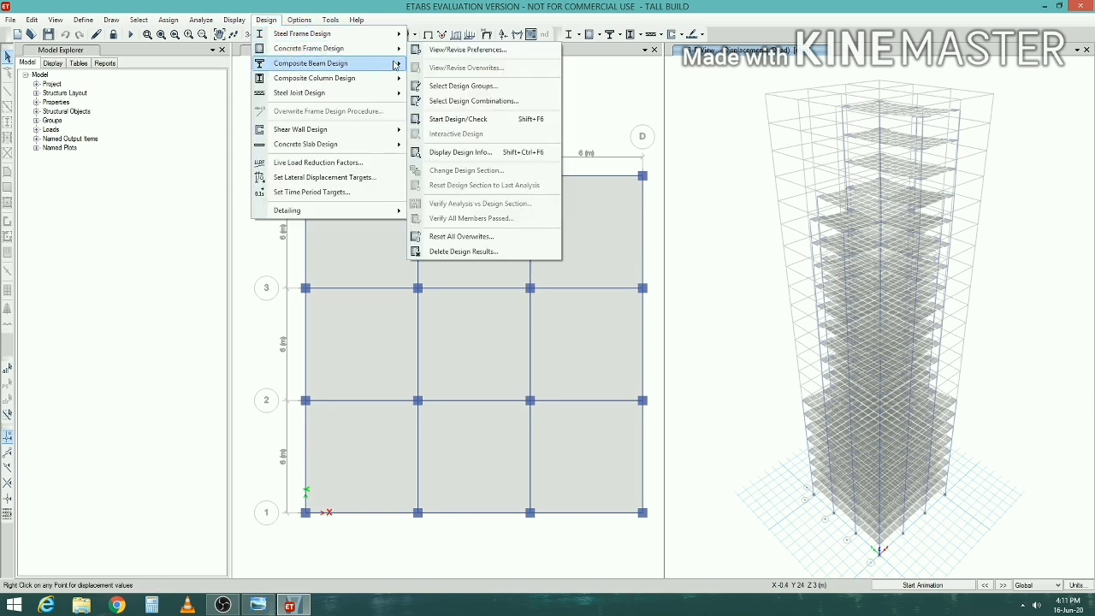
left_click(475, 55)
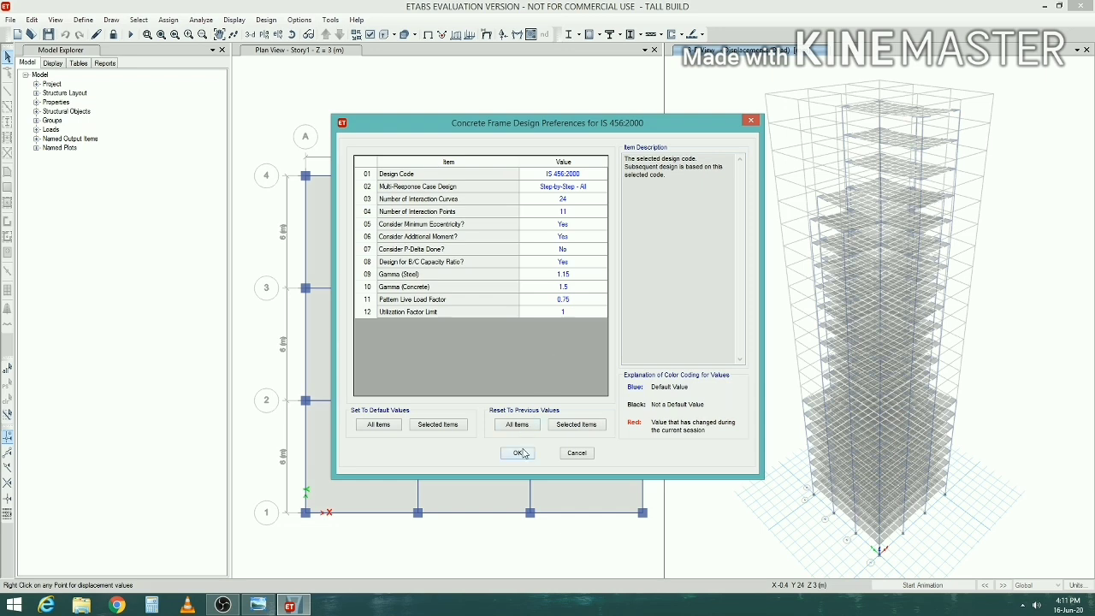
key("Return")
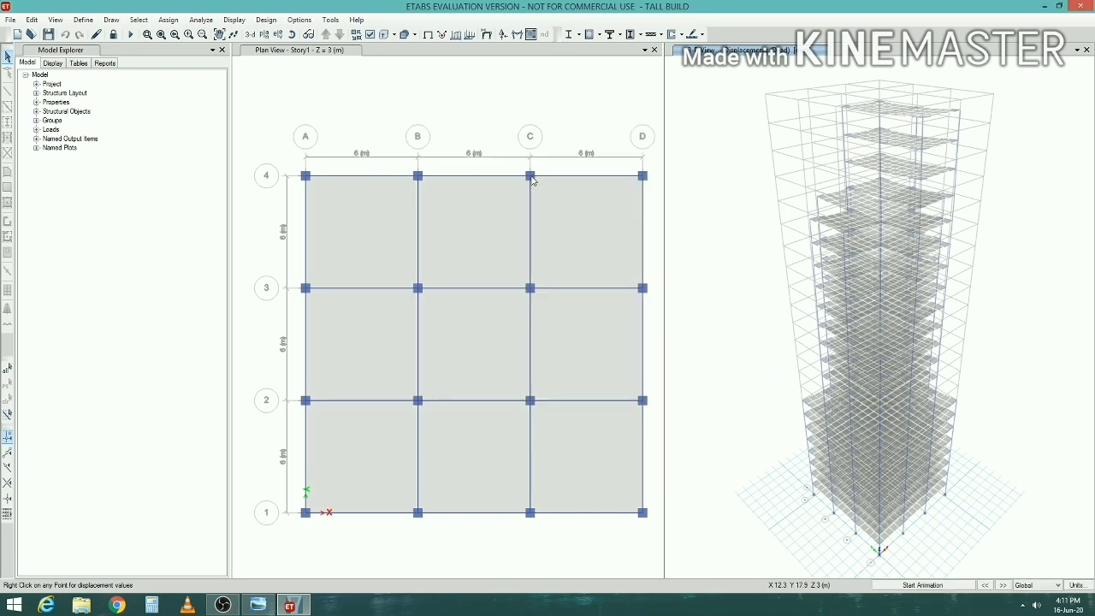
Run the concrete frame design check, reiterate analysis and design once, and select the frames whose analysis and design sections differ
left_click(266, 20)
mouse_move(393, 49)
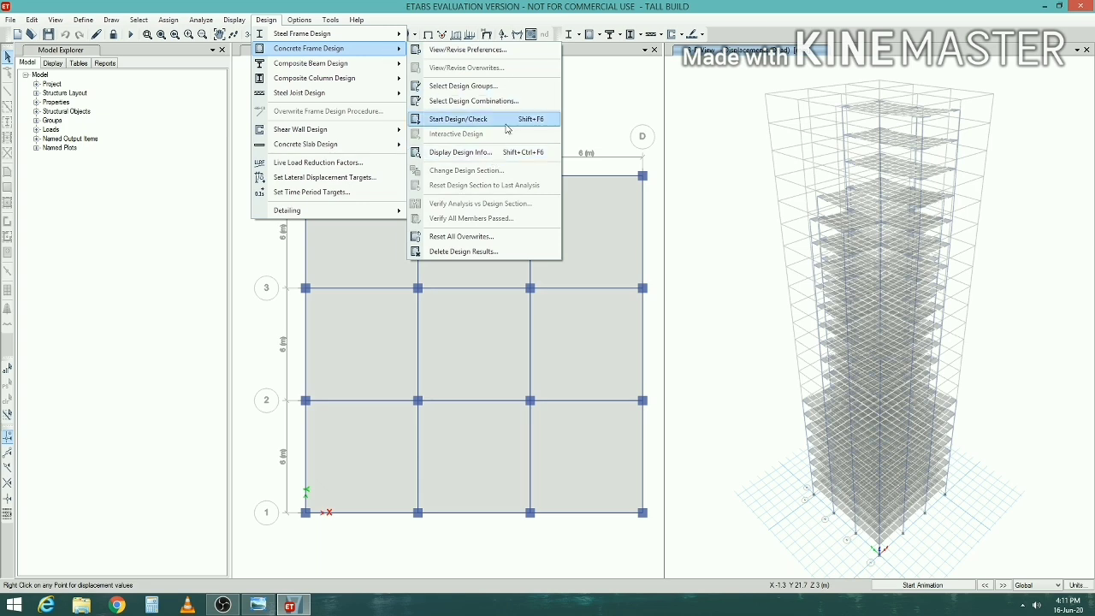
left_click(505, 127)
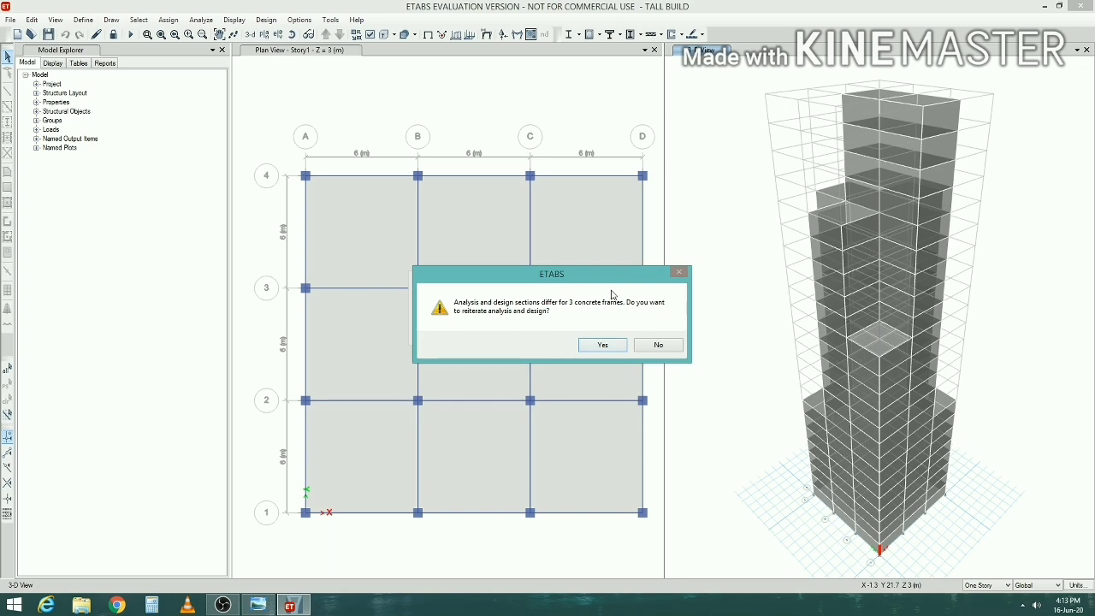
left_click(602, 344)
left_click(655, 346)
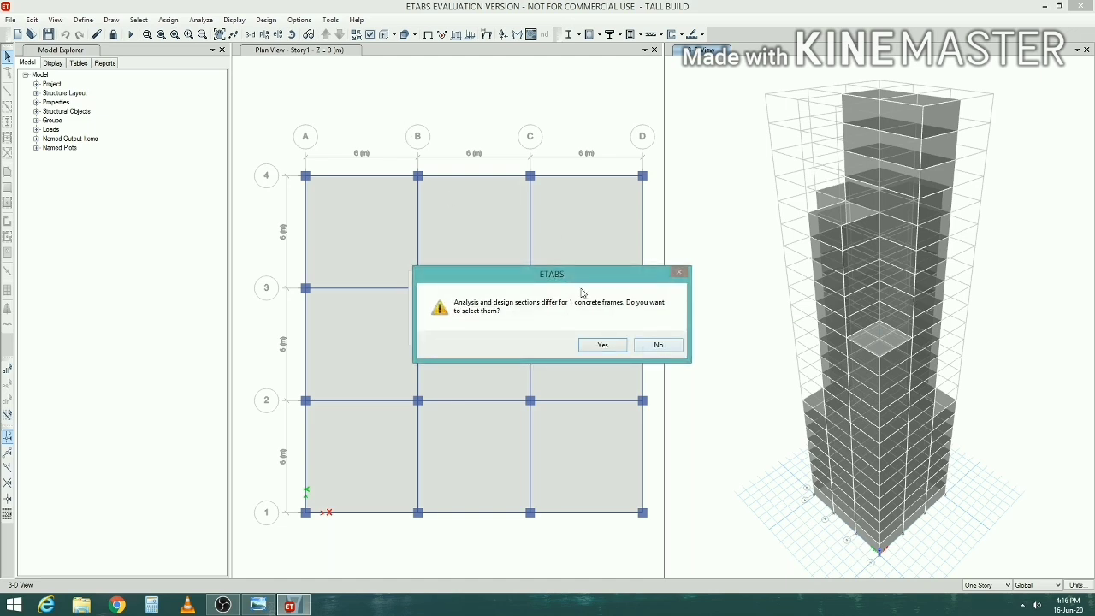
left_click(602, 345)
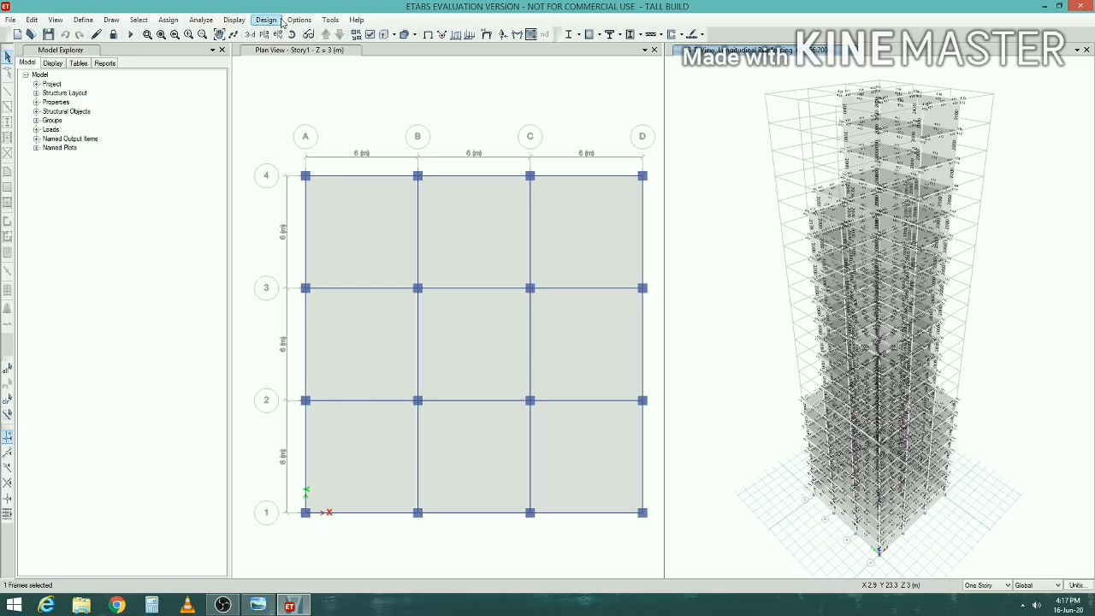
Verify whether all concrete frame members pass the design check
left_click(278, 22)
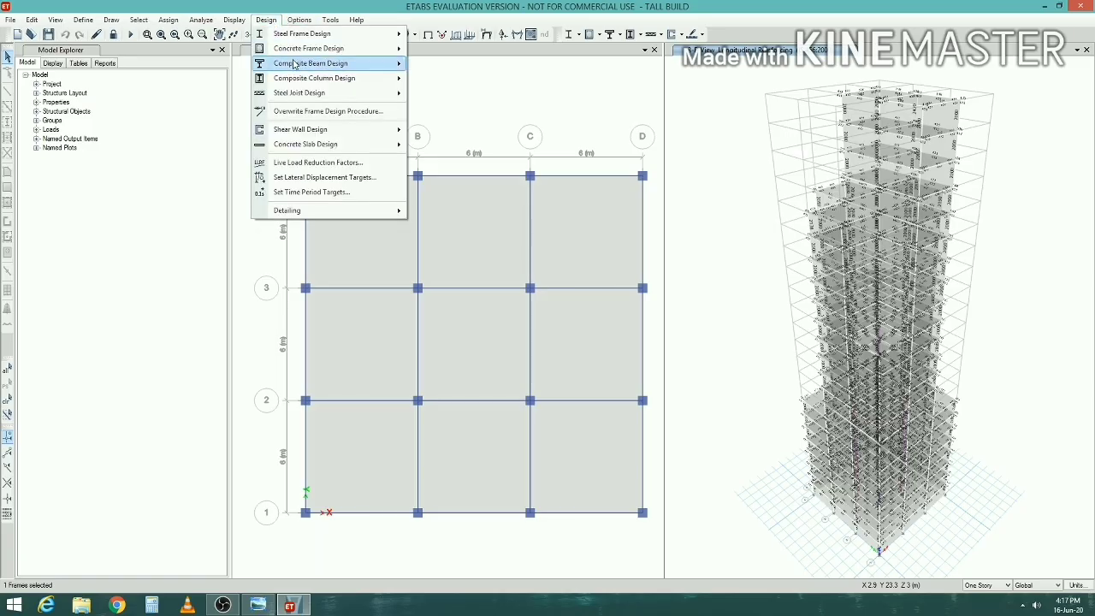
mouse_move(310, 51)
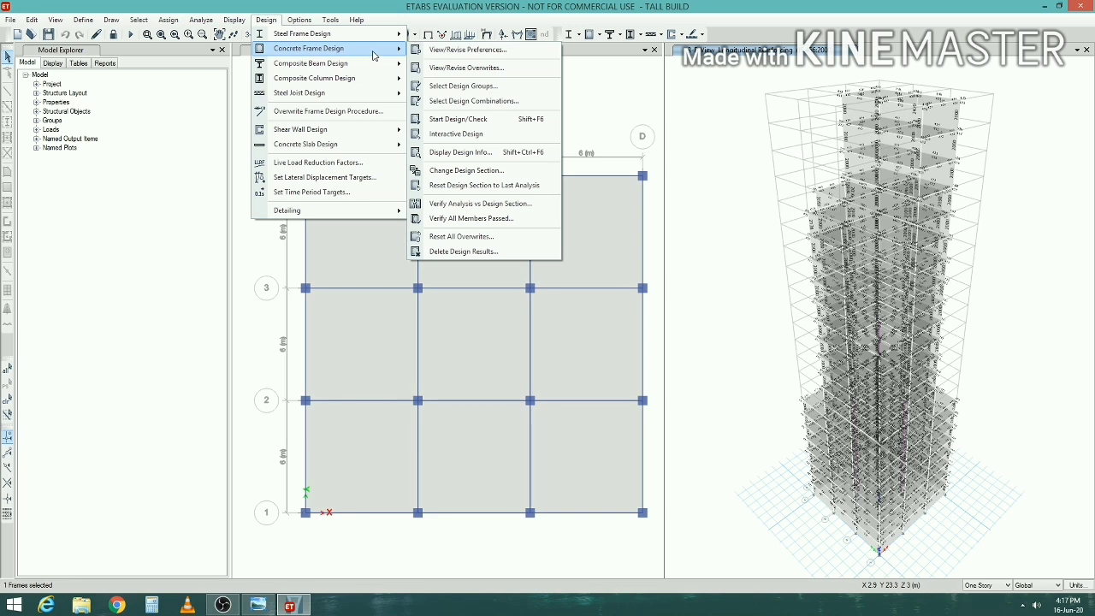
left_click(493, 220)
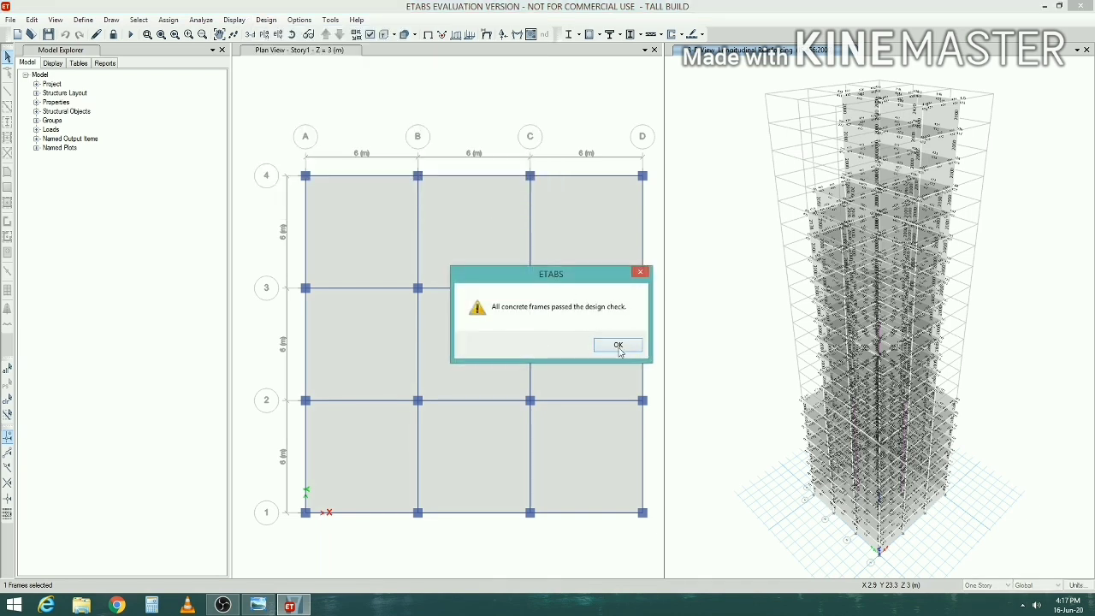
left_click(619, 347)
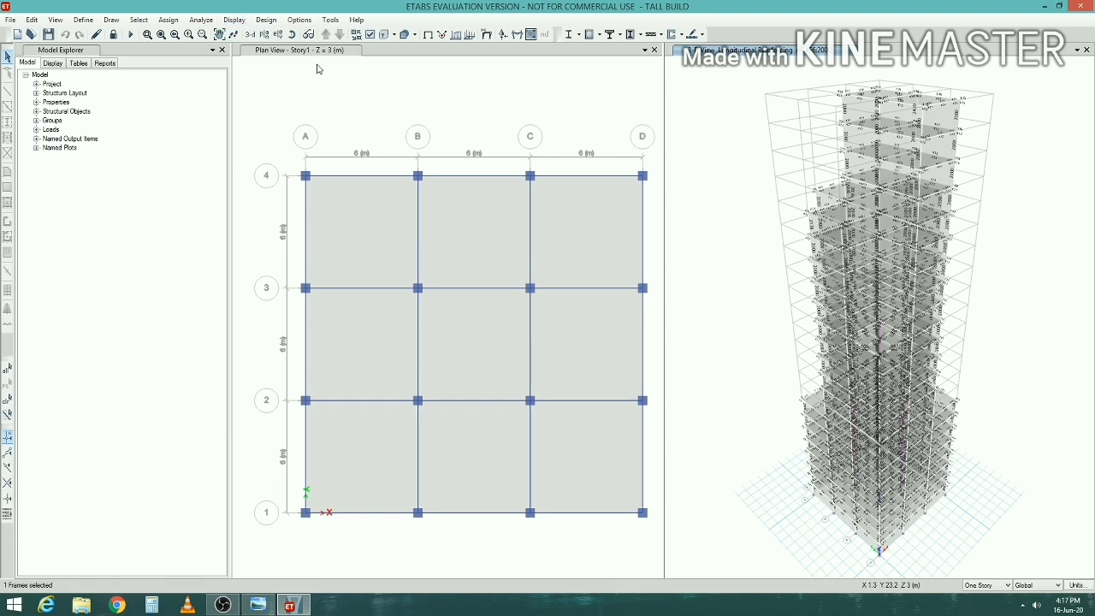
Verify again that all members pass the concrete frame design check and dismiss the result
left_click(234, 19)
mouse_move(266, 19)
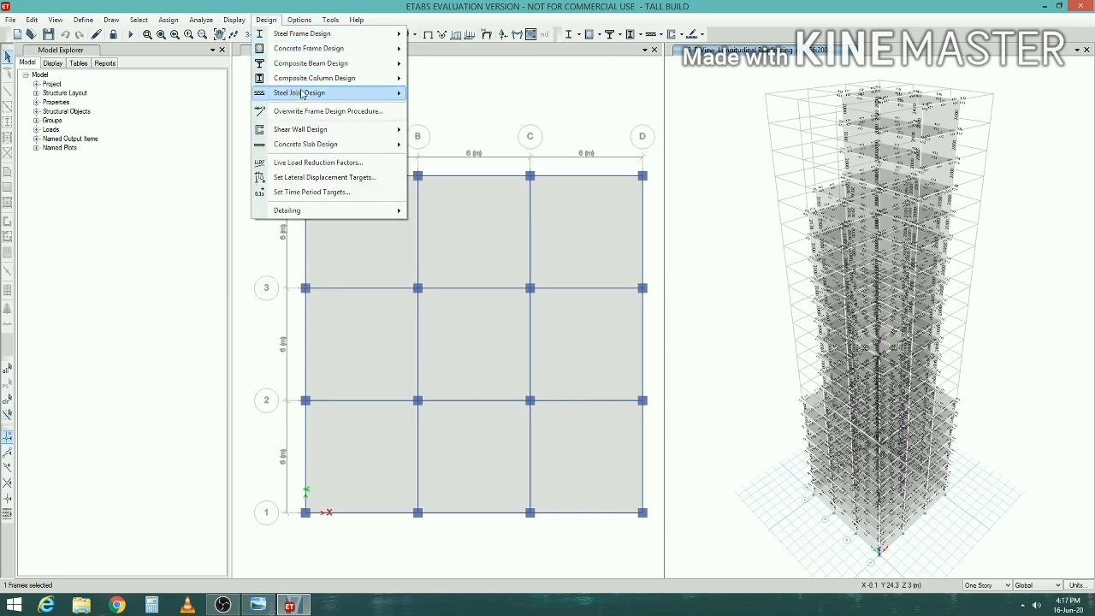
mouse_move(325, 47)
left_click(469, 219)
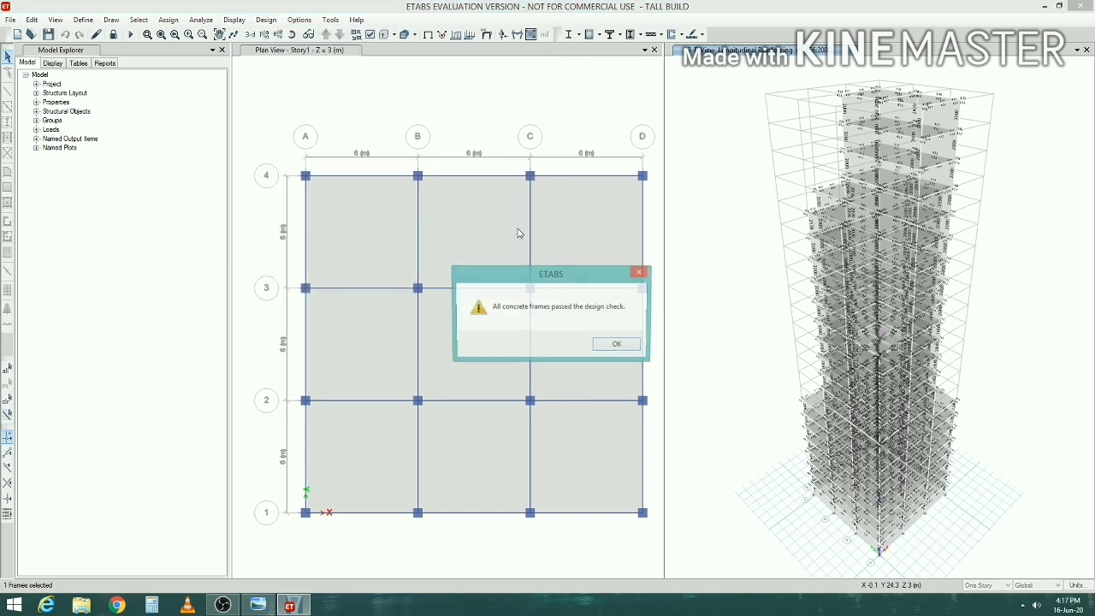
left_click(617, 345)
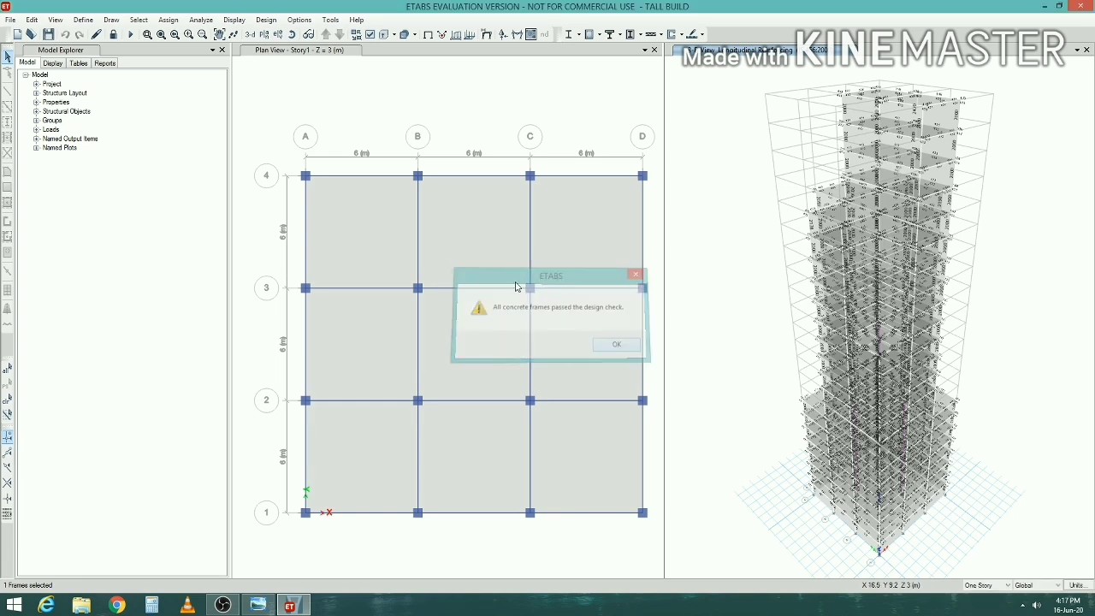
Display the filled Moment 3-3 diagram of the frames for the Dead load case in the 3D view
left_click(241, 20)
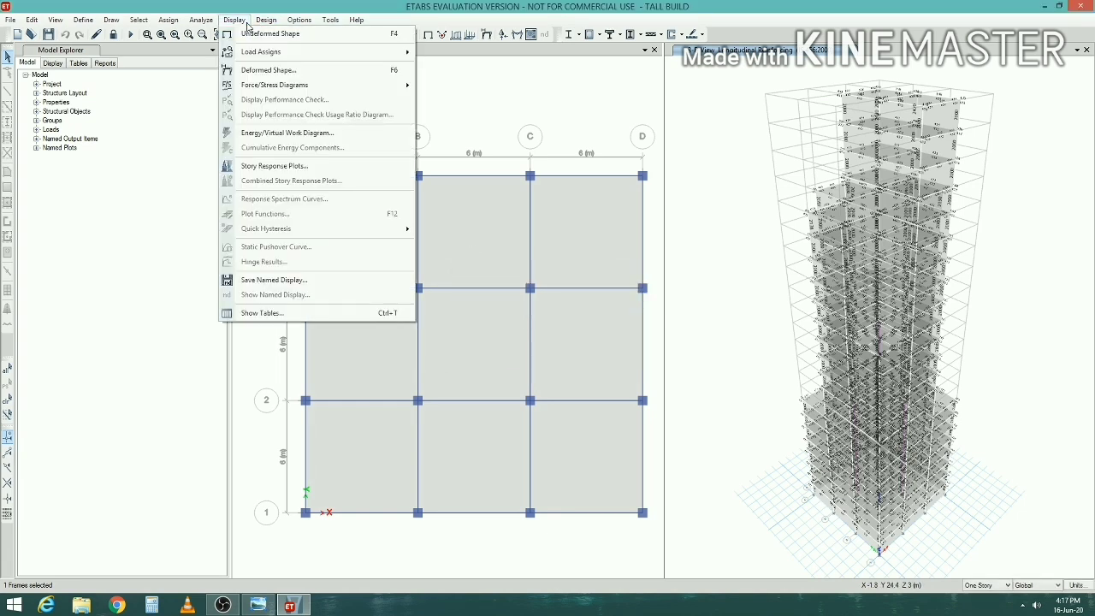
mouse_move(291, 88)
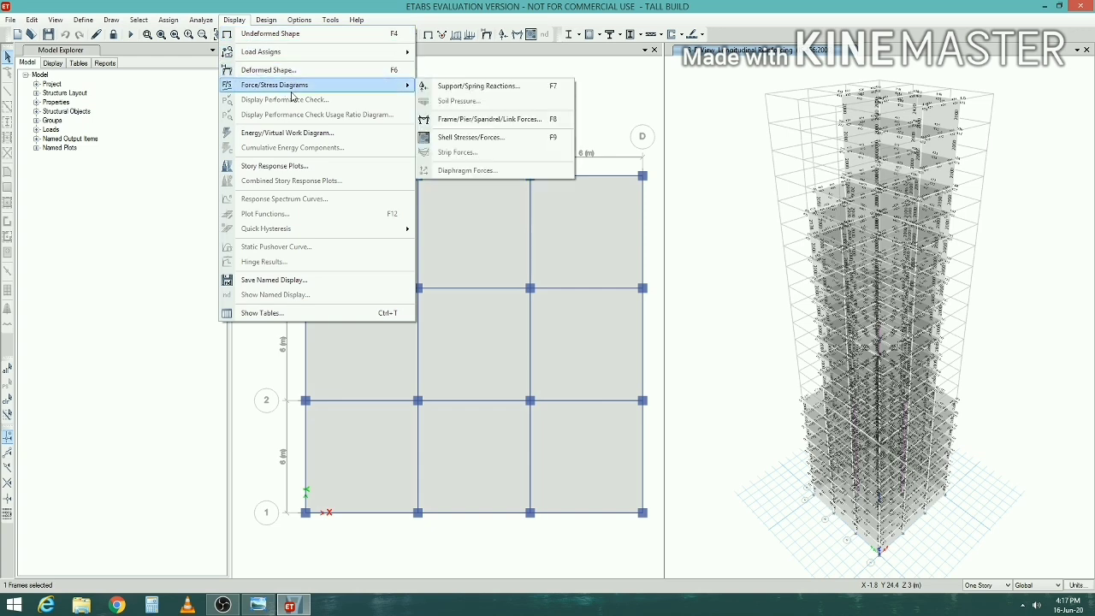
left_click(497, 125)
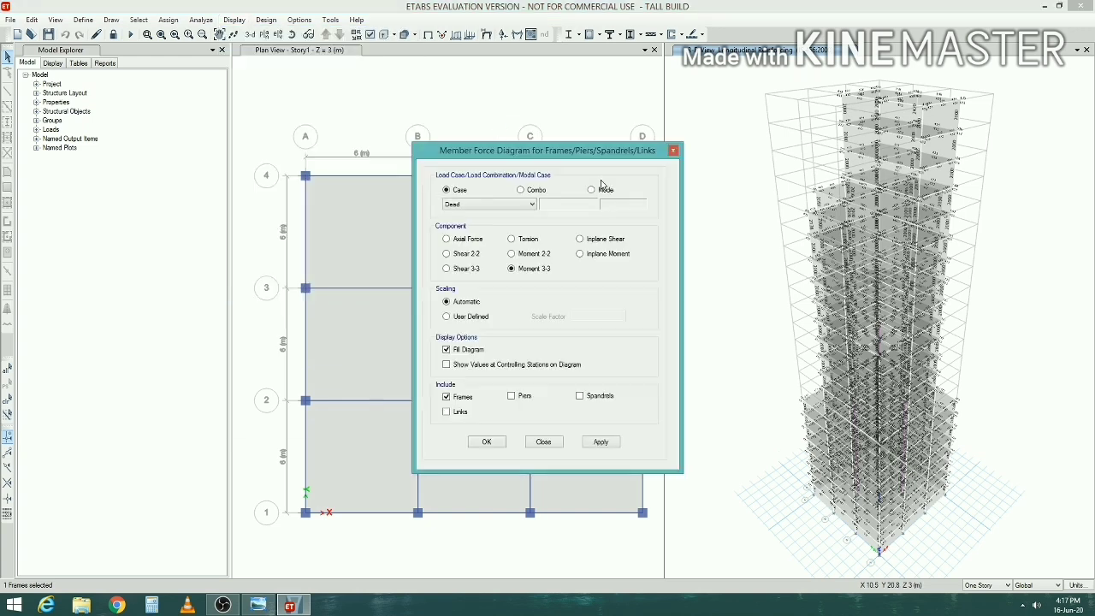
left_click(603, 444)
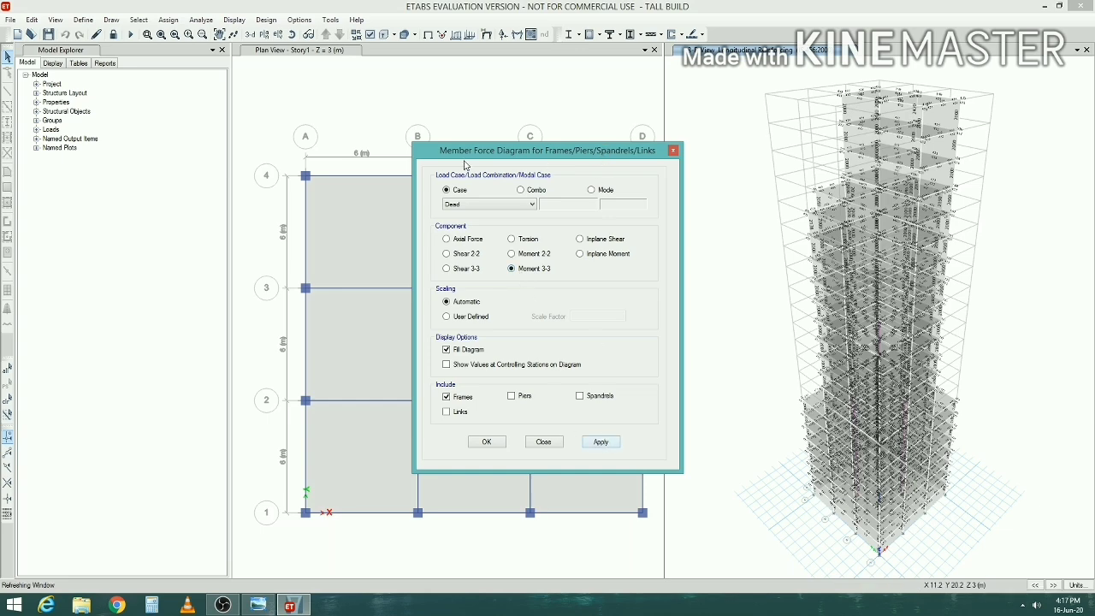
left_click_drag(504, 162, 355, 172)
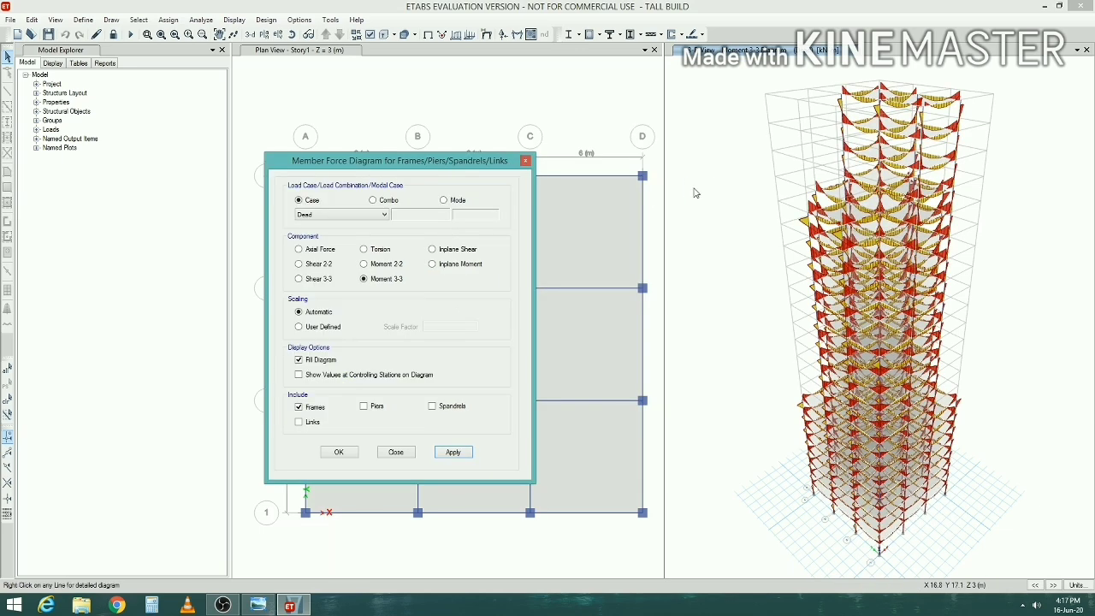
Display the Shear 3-3 diagram of the frames for the Dead load case and close the force diagram settings
left_click(313, 280)
left_click(455, 459)
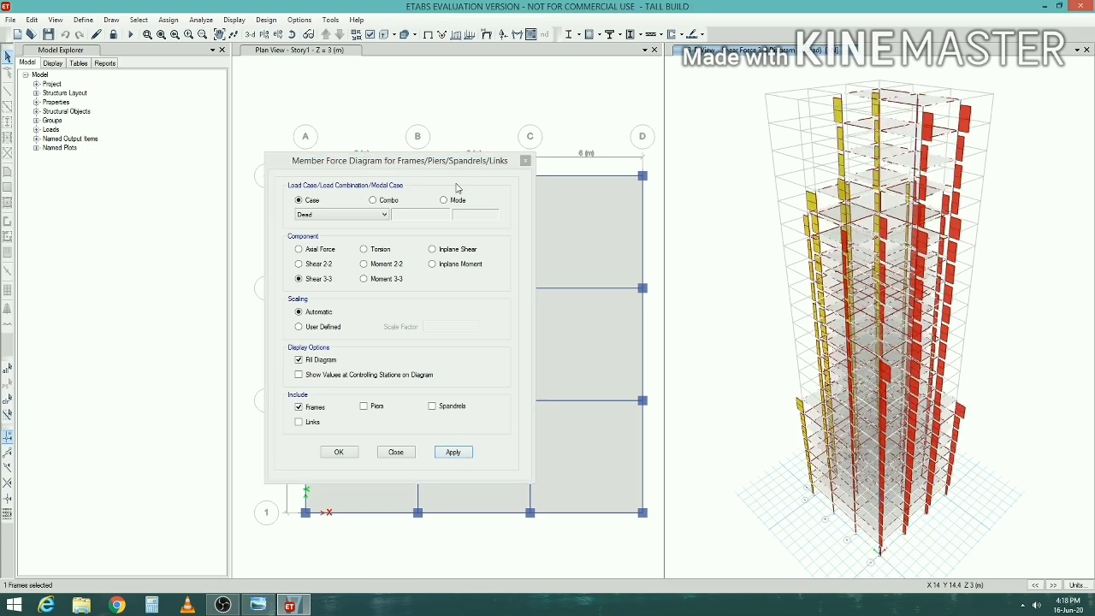
left_click(525, 160)
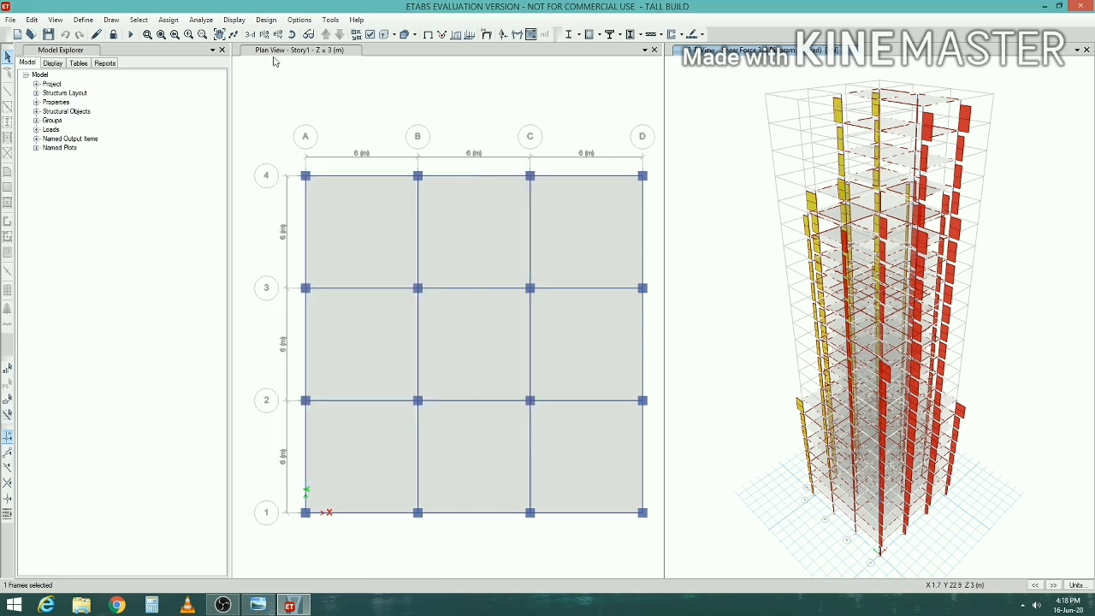
Display the MMax resultant shell force contours for the Dead load case and close the shell forces settings
left_click(234, 19)
mouse_move(312, 91)
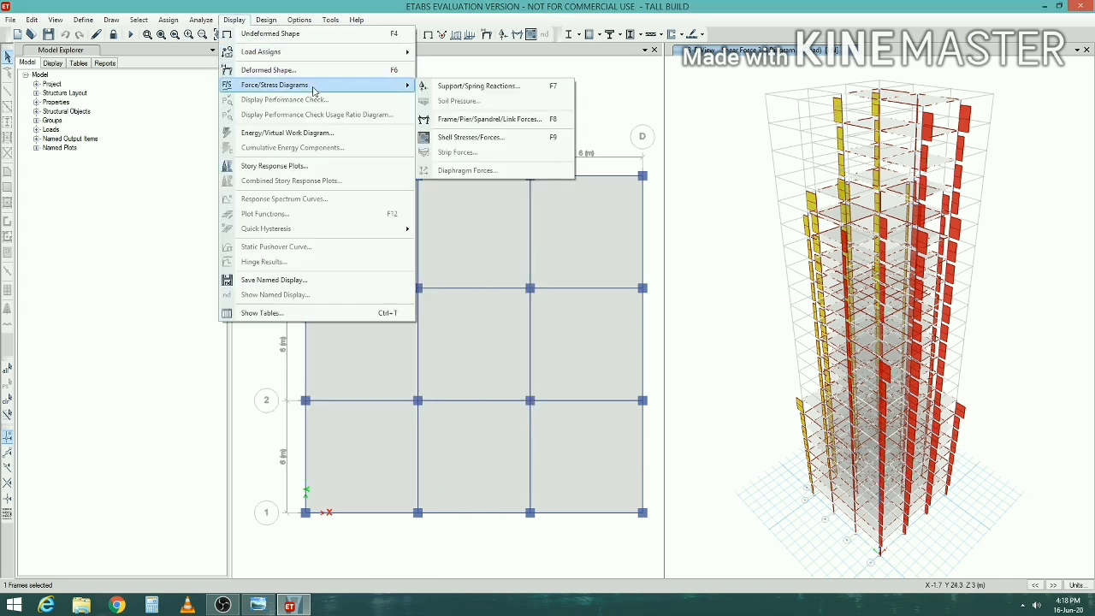
left_click(449, 138)
left_click(614, 238)
left_click(602, 479)
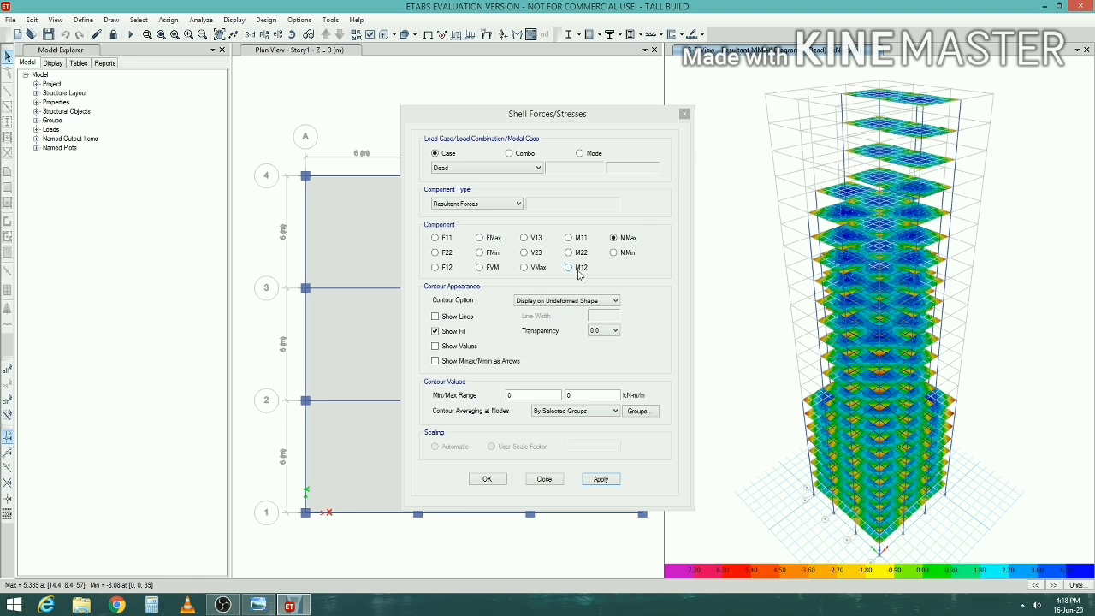
left_click(684, 114)
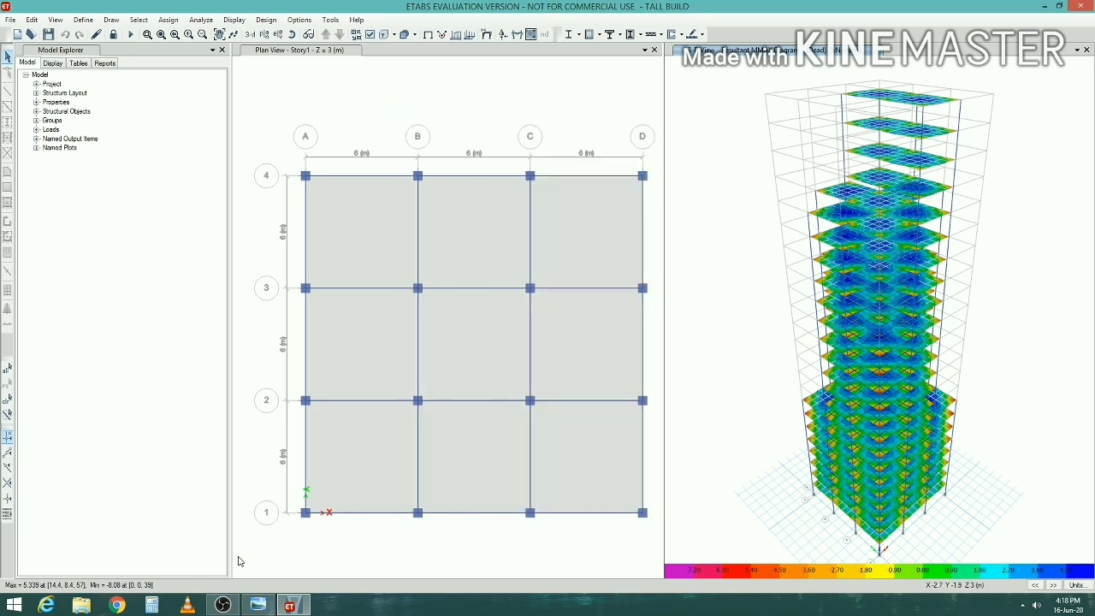
mouse_move(224, 606)
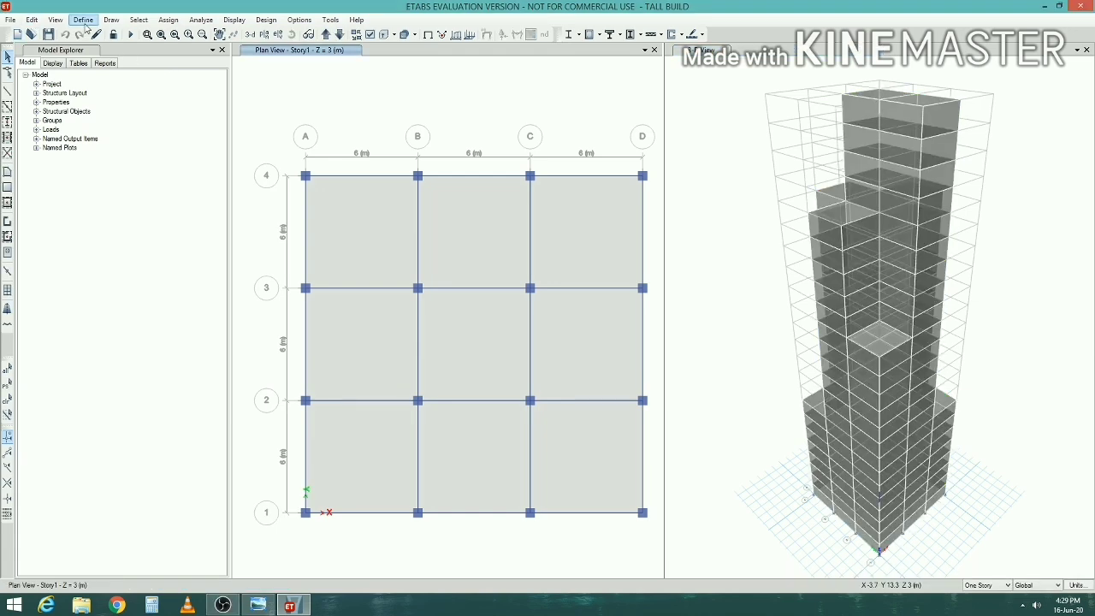
Start a new response spectrum function of type IS1893:2002
left_click(83, 19)
mouse_move(180, 173)
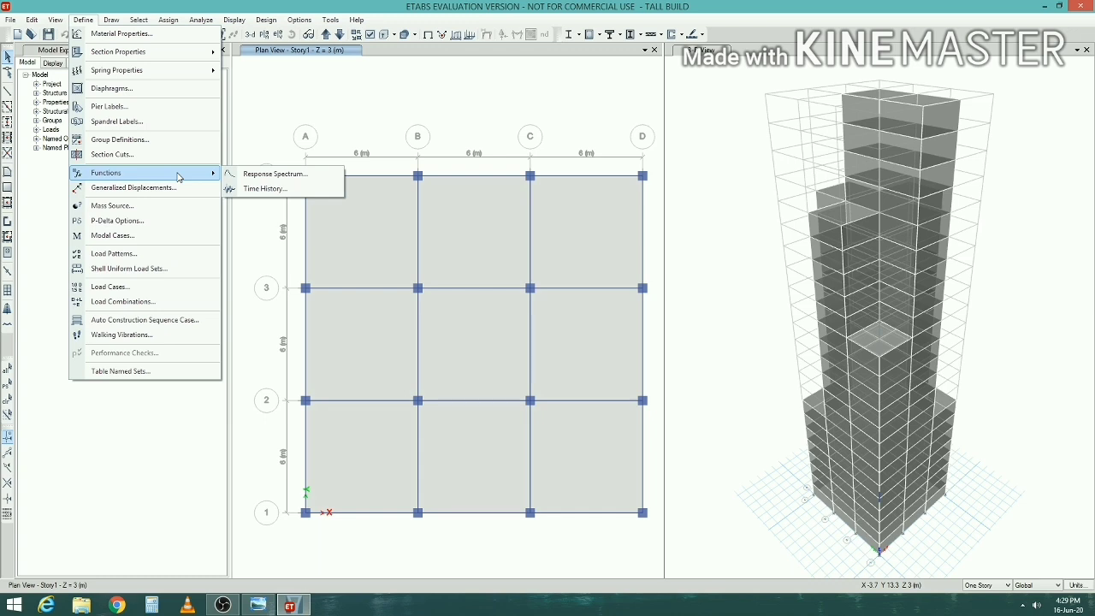
left_click(298, 179)
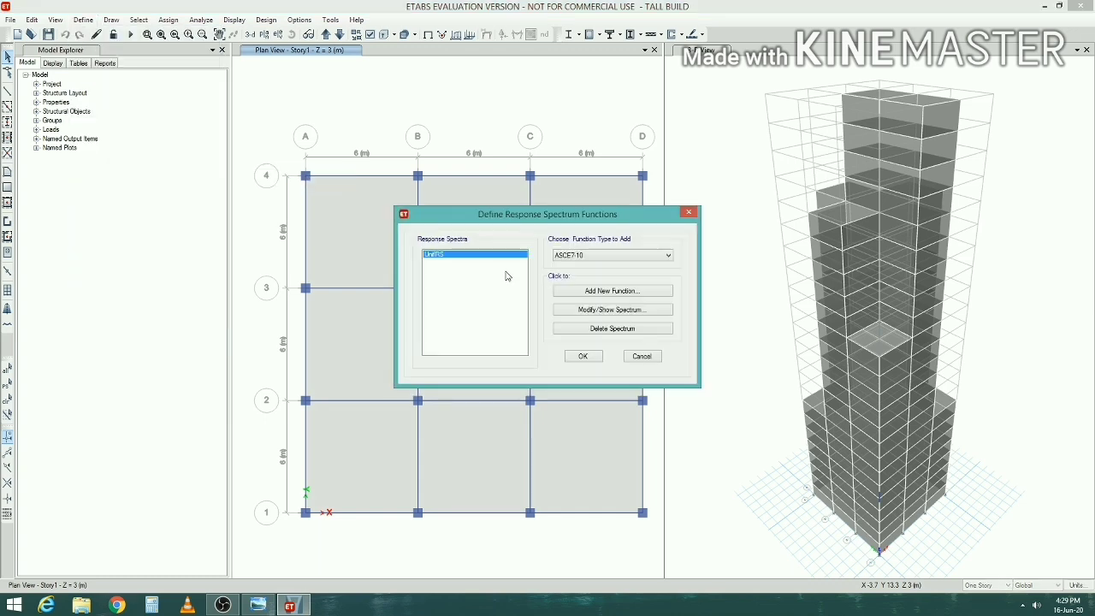
left_click(625, 256)
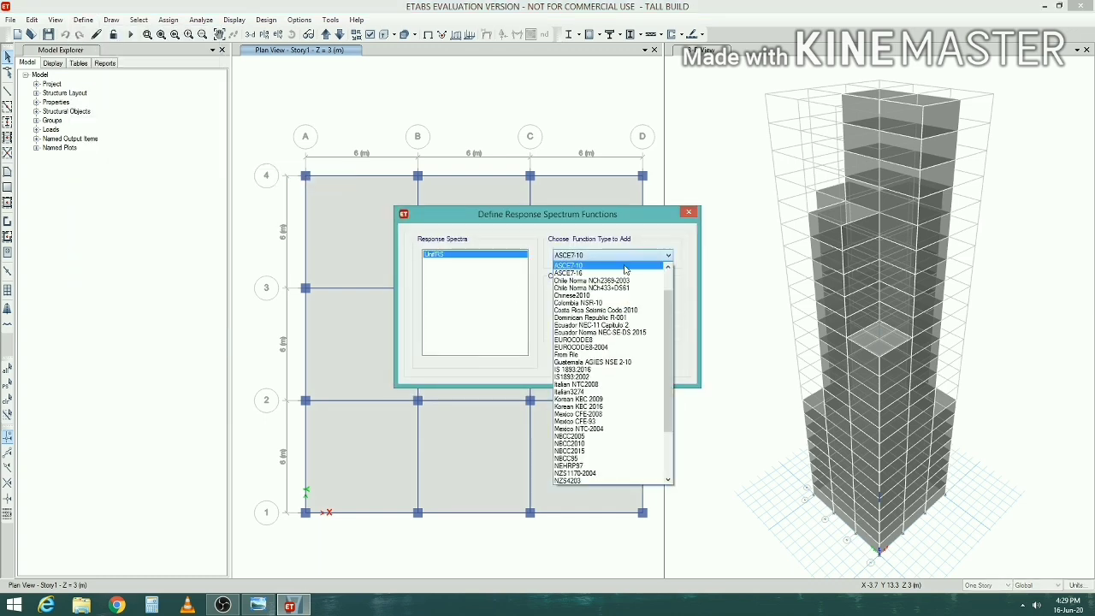
left_click(603, 377)
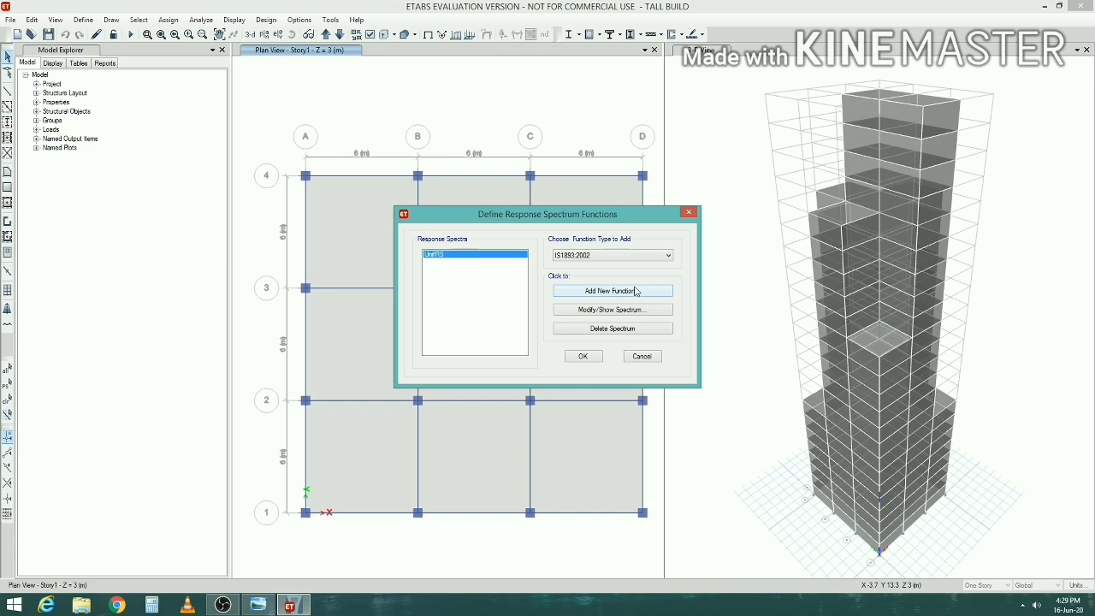
left_click(638, 293)
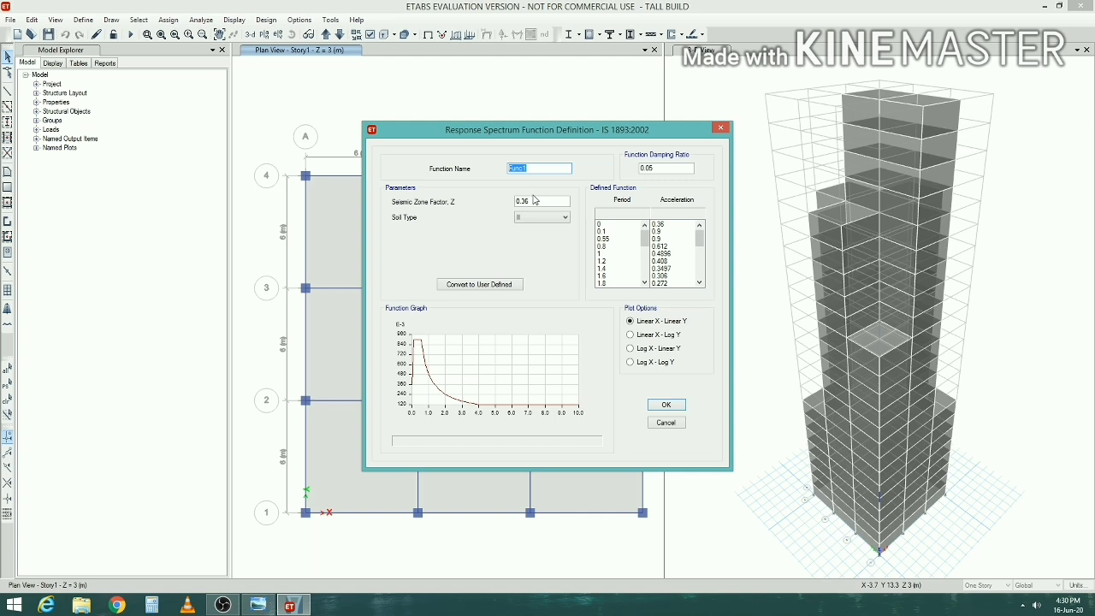
Name the function response spectrym, set the seismic zone factor to 0.1 and soil type to II, and accept the definition
type("response spectrym")
left_click_drag(545, 205, 479, 217)
key("BackSpace")
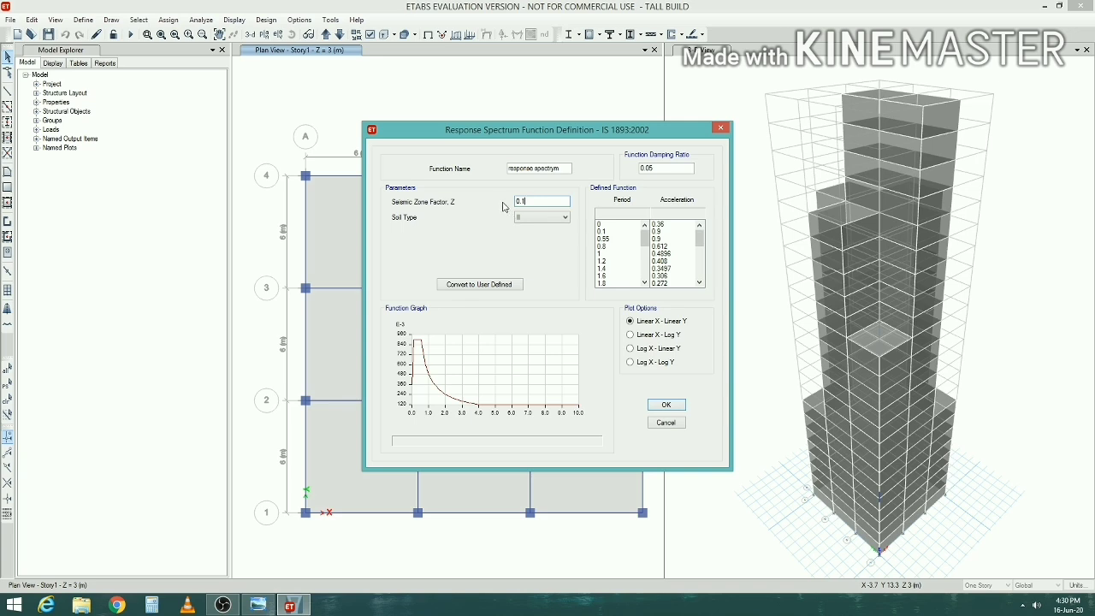
left_click(547, 219)
left_click(548, 235)
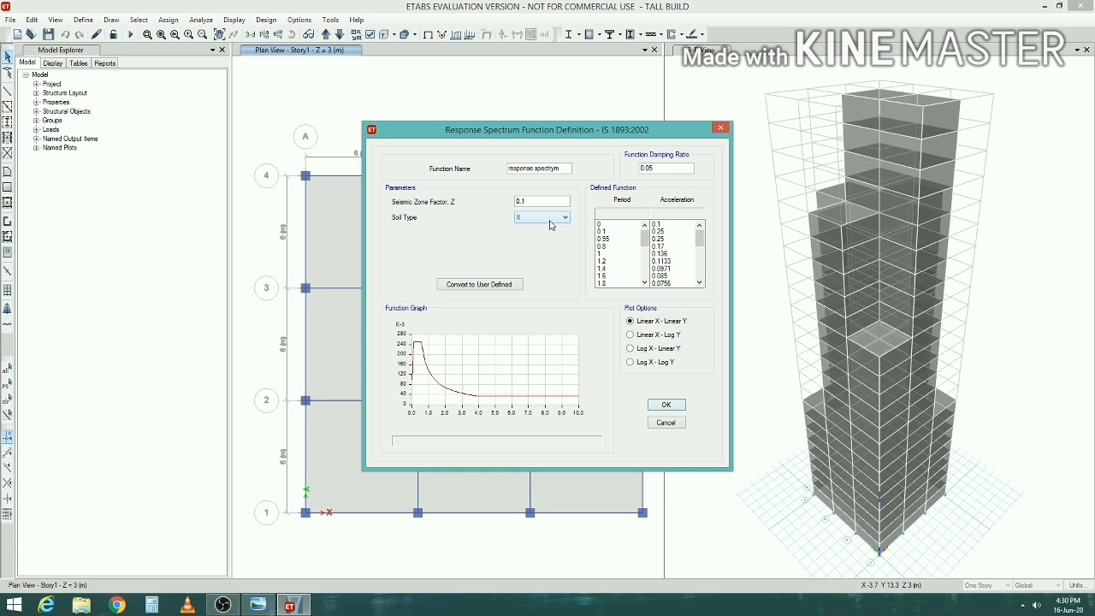
left_click(666, 405)
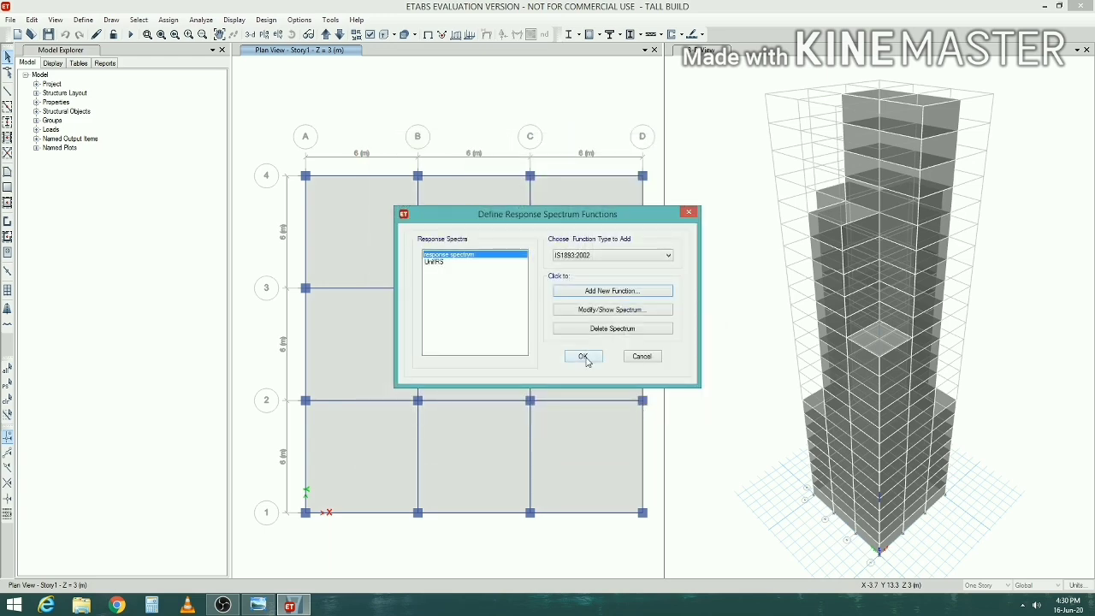
key("Return")
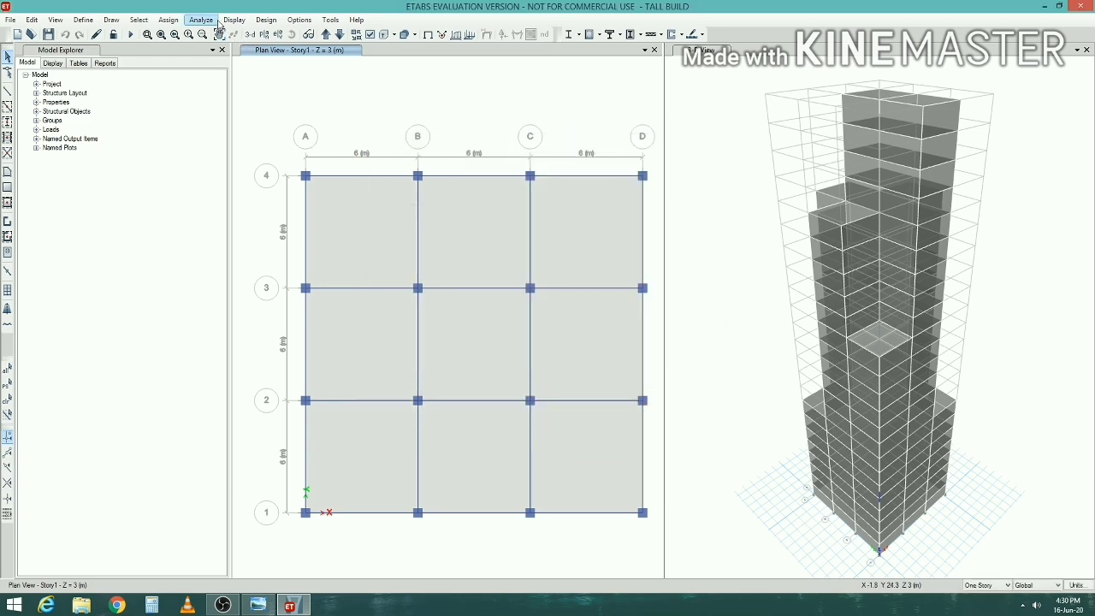
Check the display units for translational acceleration and accept the unit settings
left_click(298, 20)
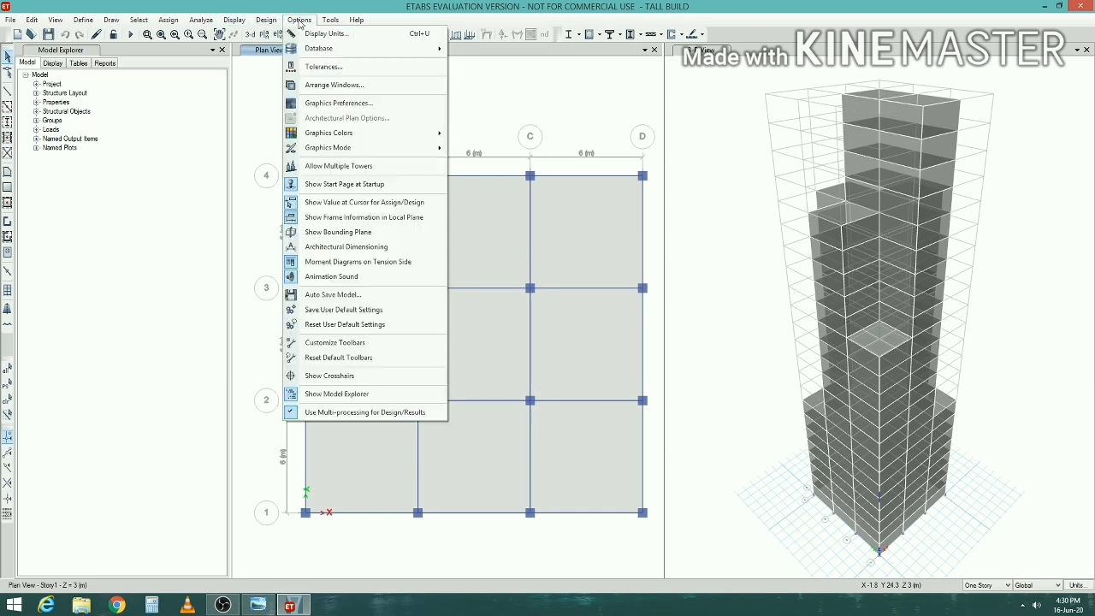
left_click(355, 34)
scroll(386, 334, "down", 5)
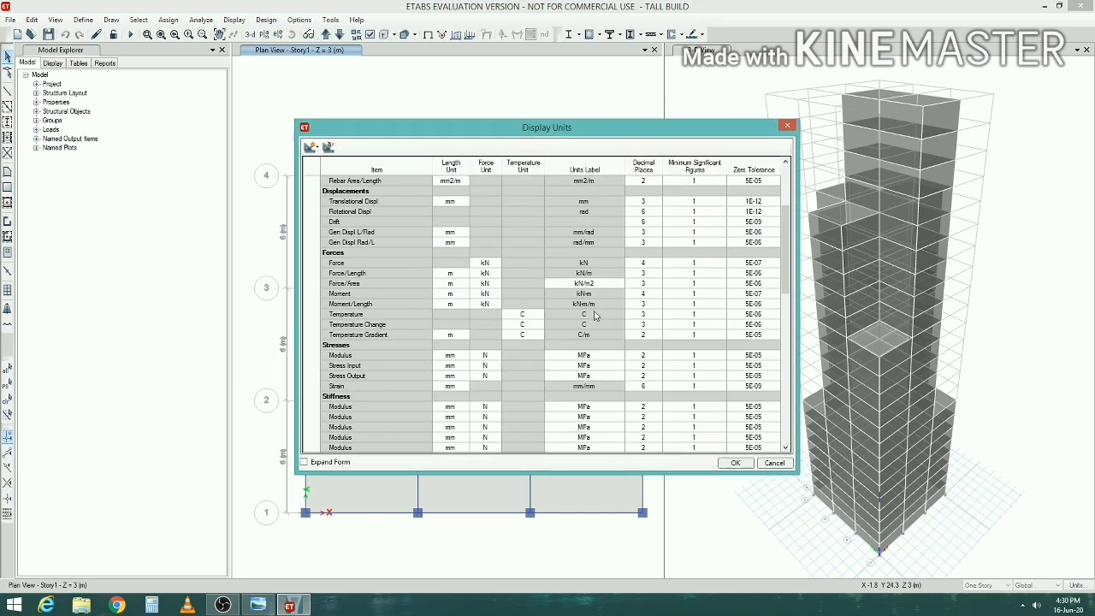
scroll(386, 334, "down", 4)
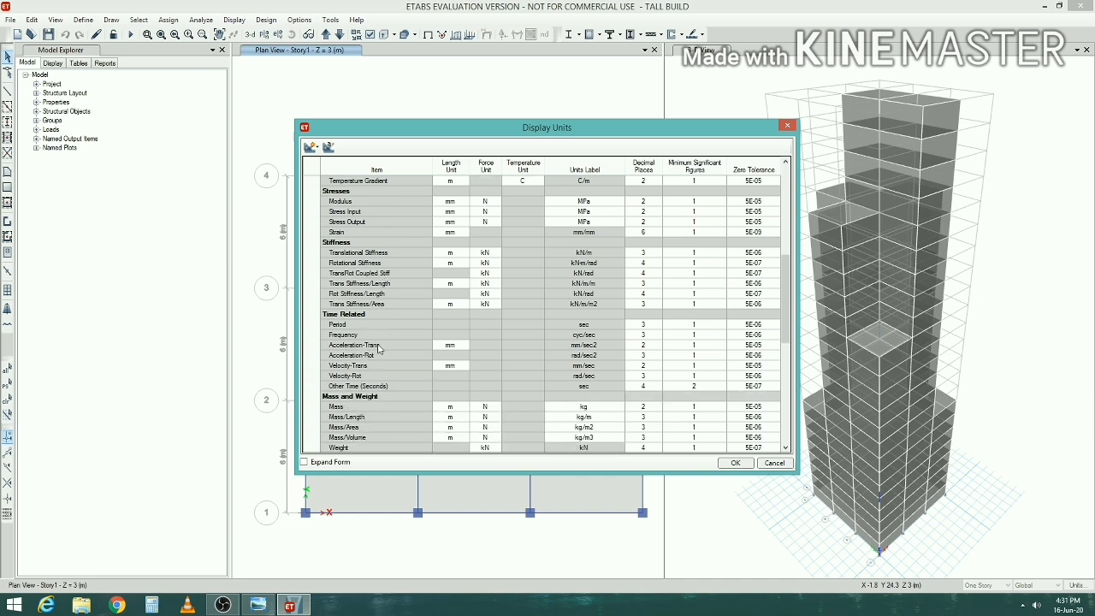
left_click(397, 345)
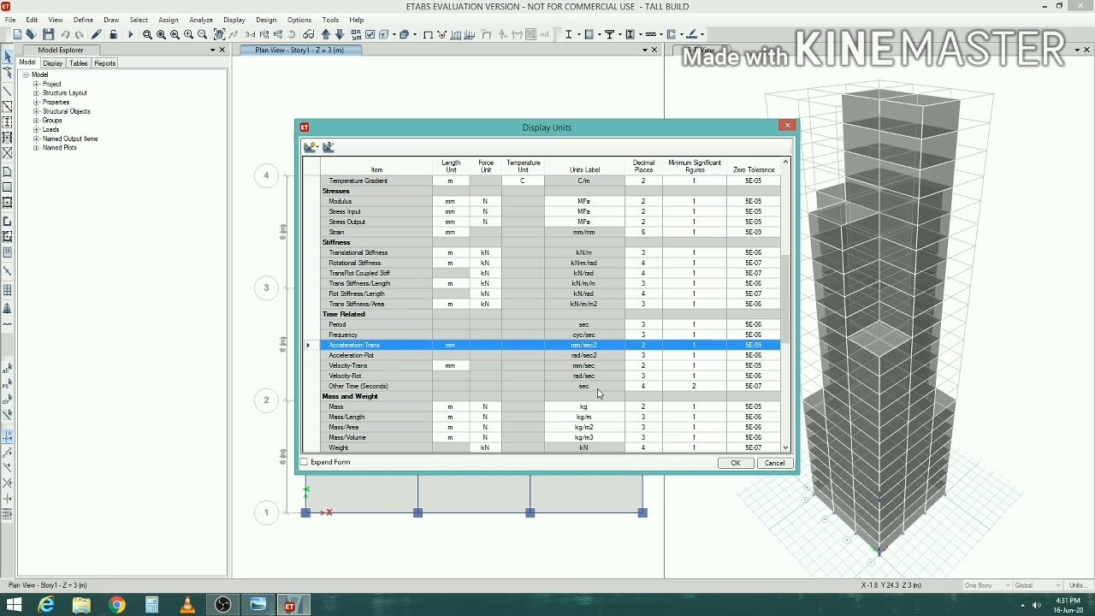
left_click(733, 461)
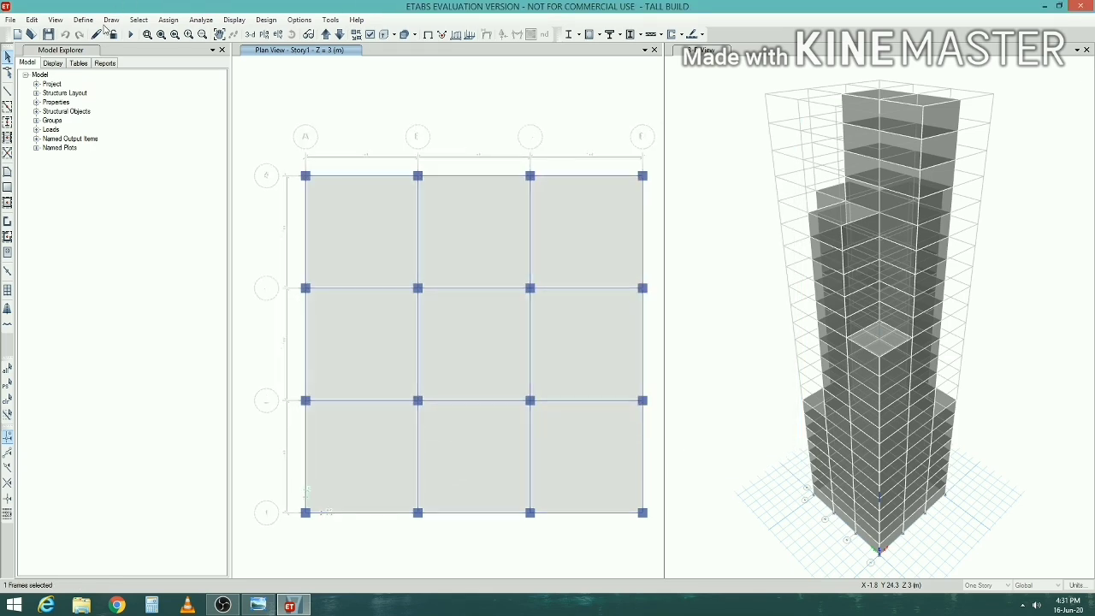
Delete the WIND load case from the load case list
left_click(86, 19)
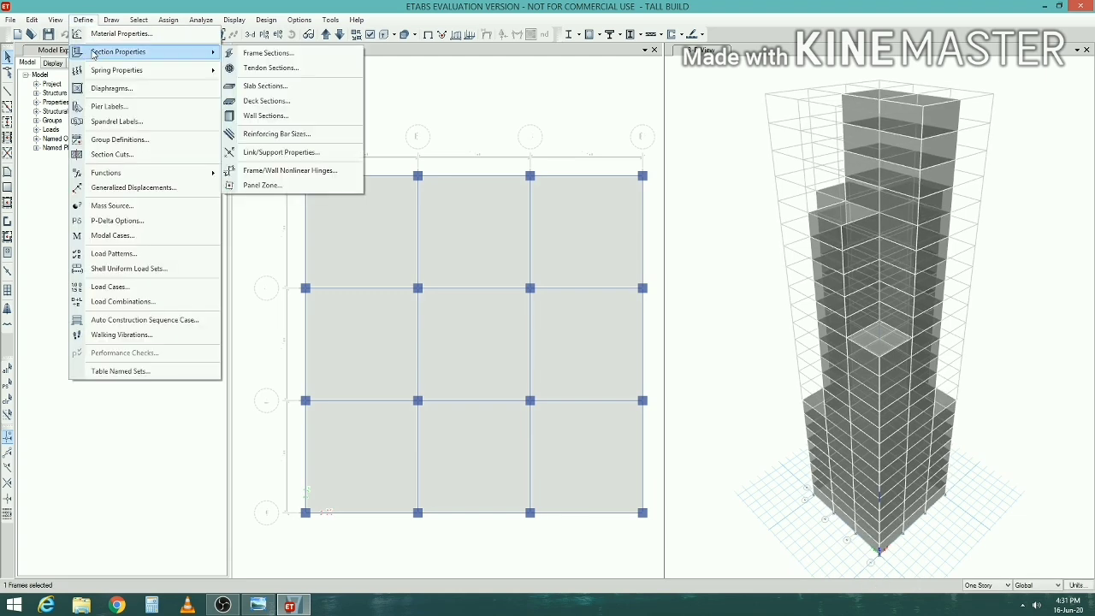
left_click(147, 289)
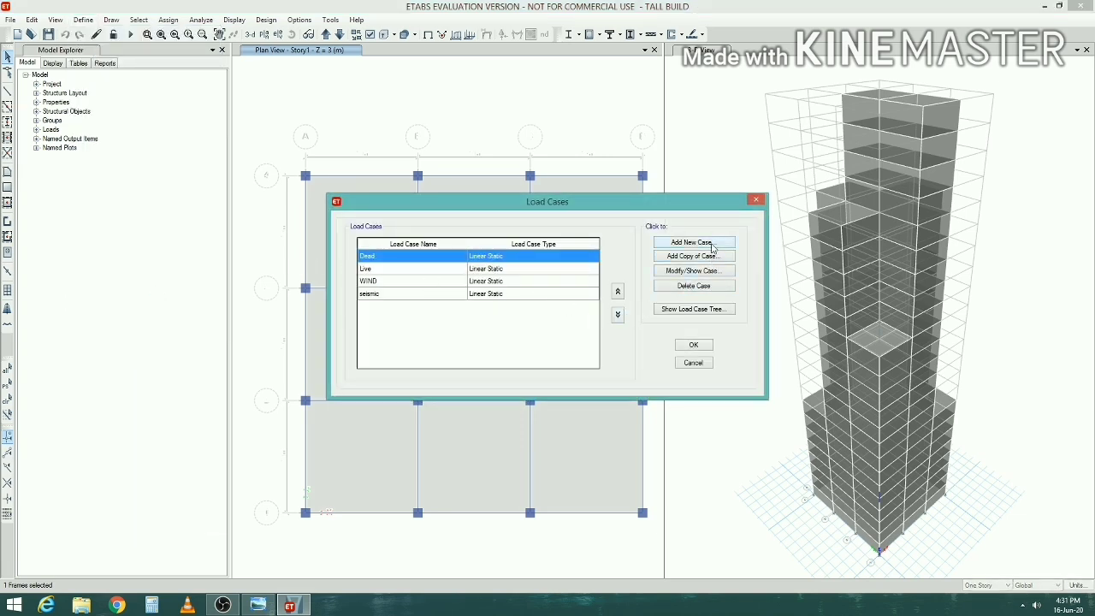
left_click(693, 286)
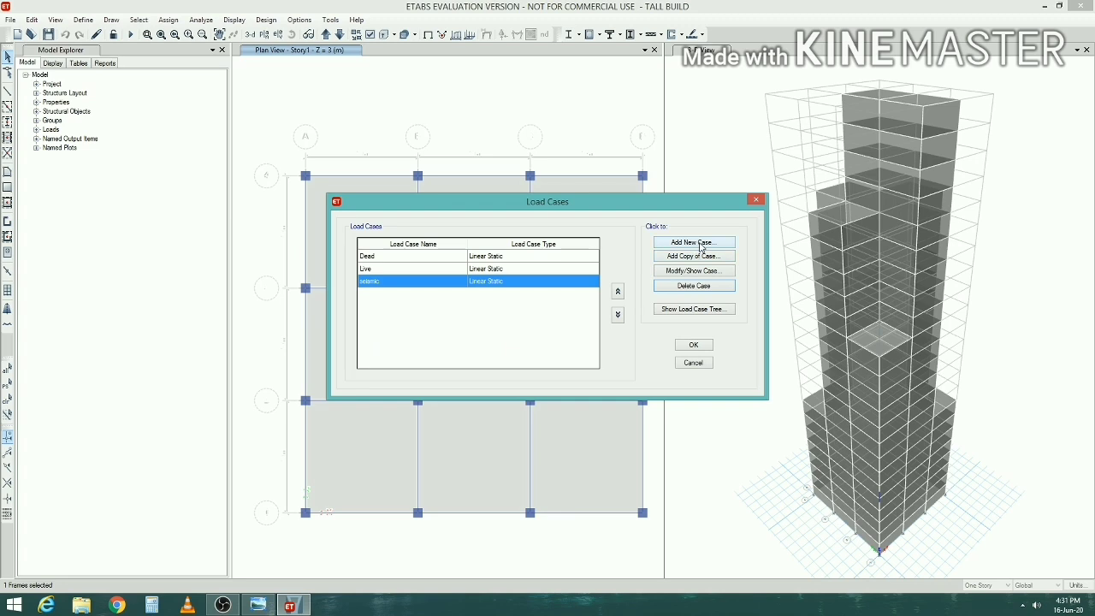
Add a new load case named response spectum with the Response Spectrum load case type
left_click(699, 245)
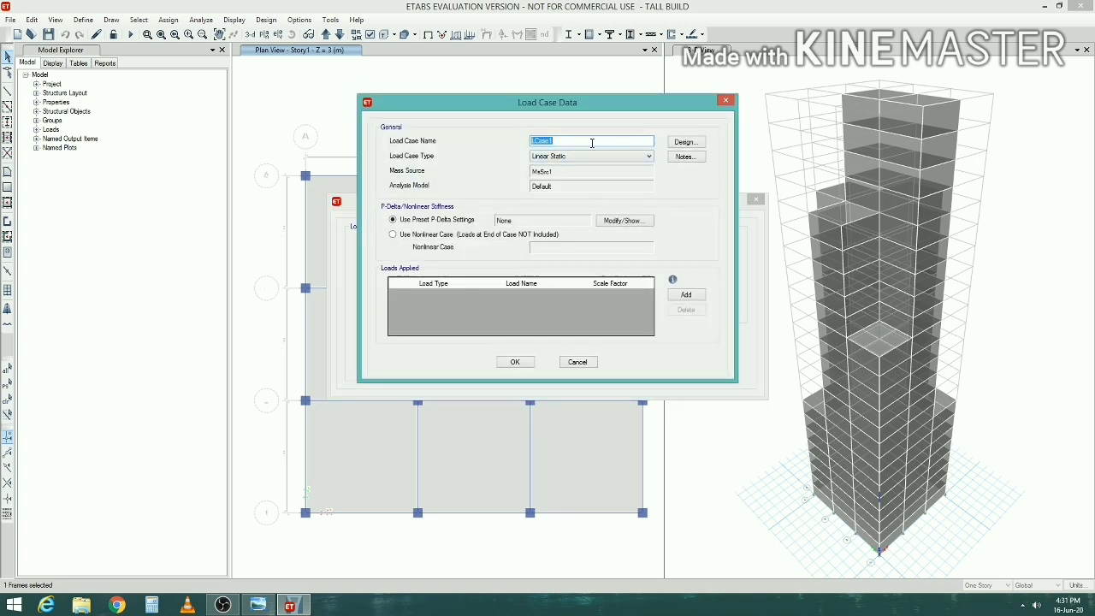
type("response spectum")
left_click(685, 296)
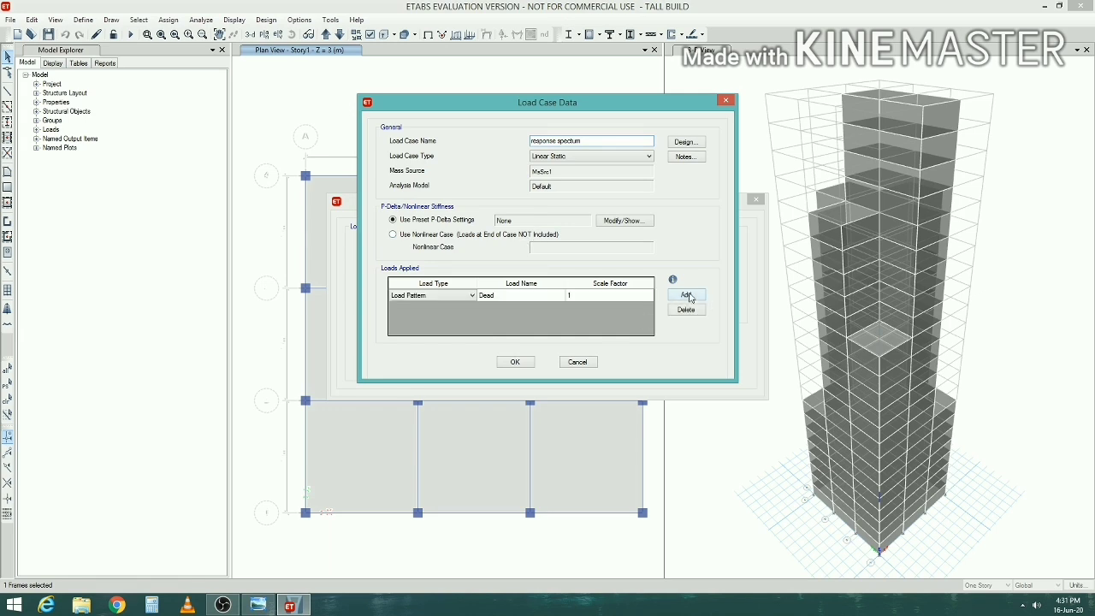
left_click(588, 156)
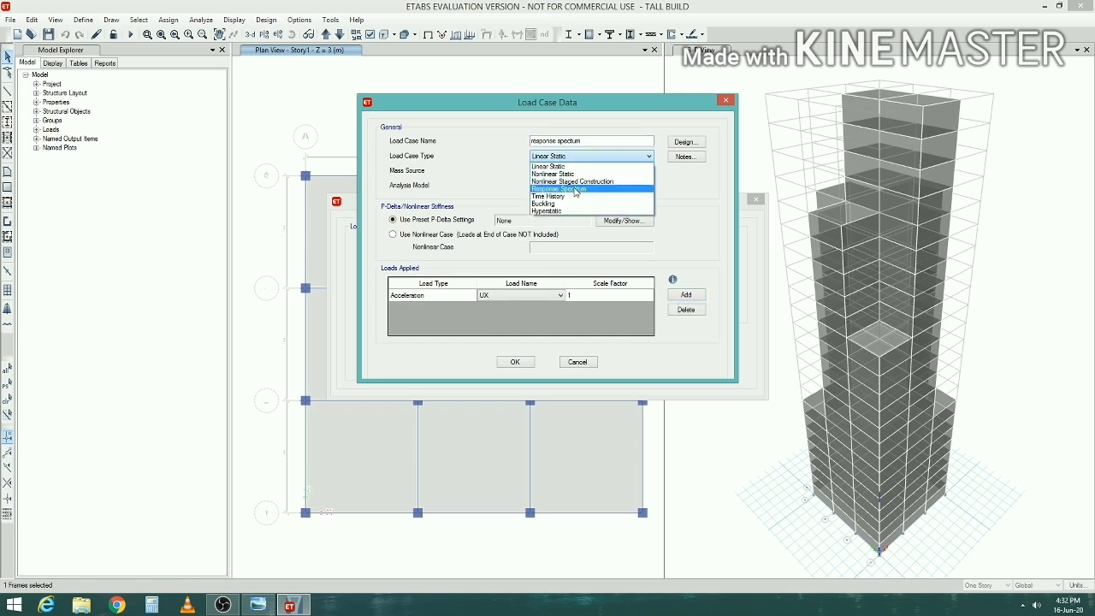
left_click(575, 189)
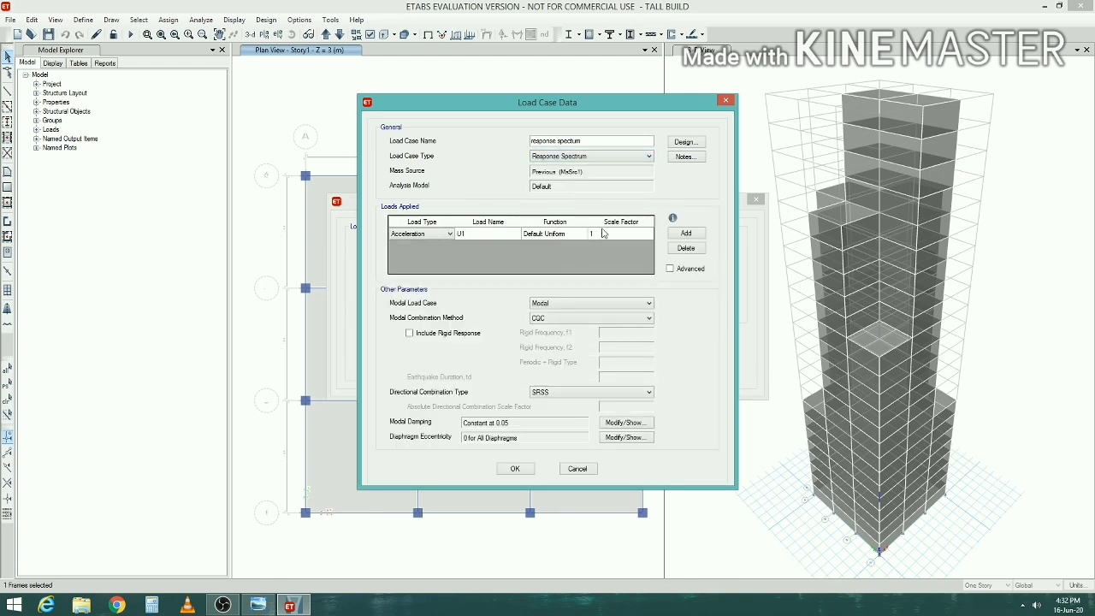
Assign the response spectrym function to the U1 acceleration load with a scale factor of 1633.8
left_click(479, 234)
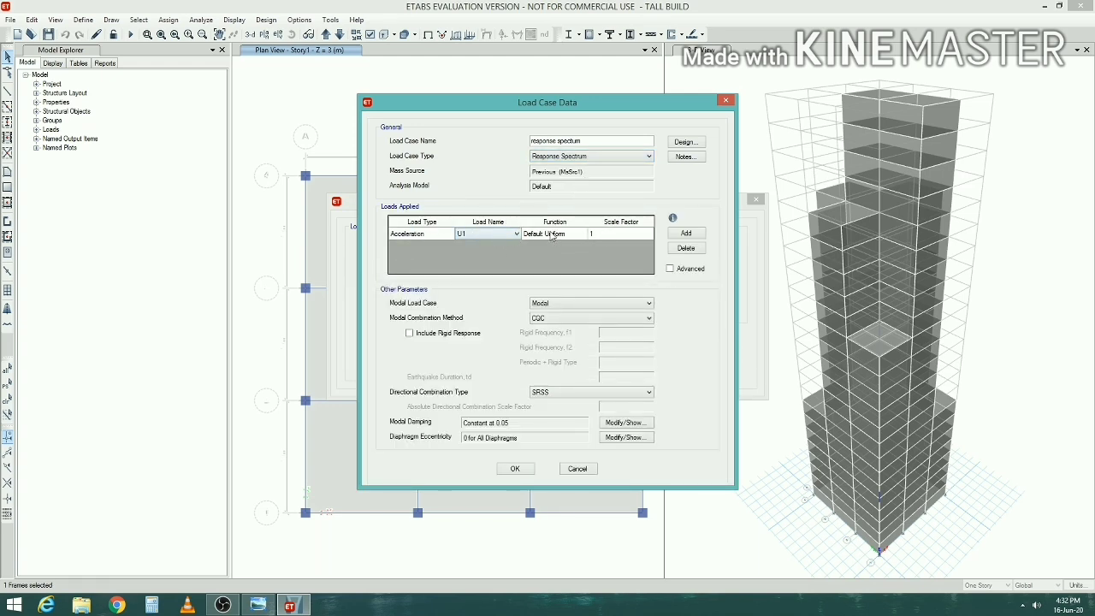
left_click(554, 234)
left_click(572, 236)
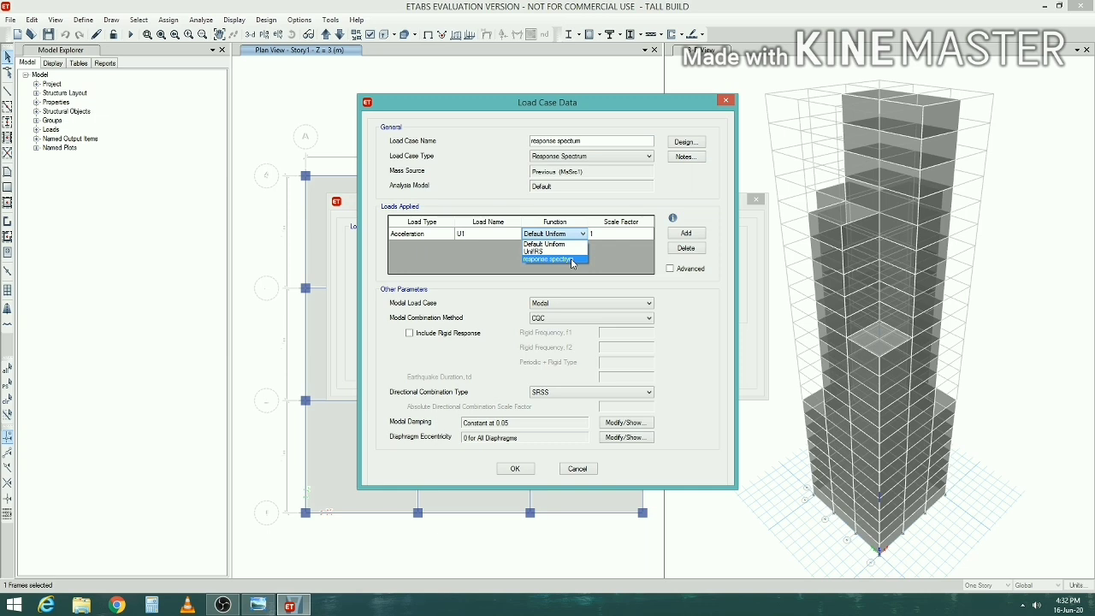
left_click(573, 260)
left_click(621, 232)
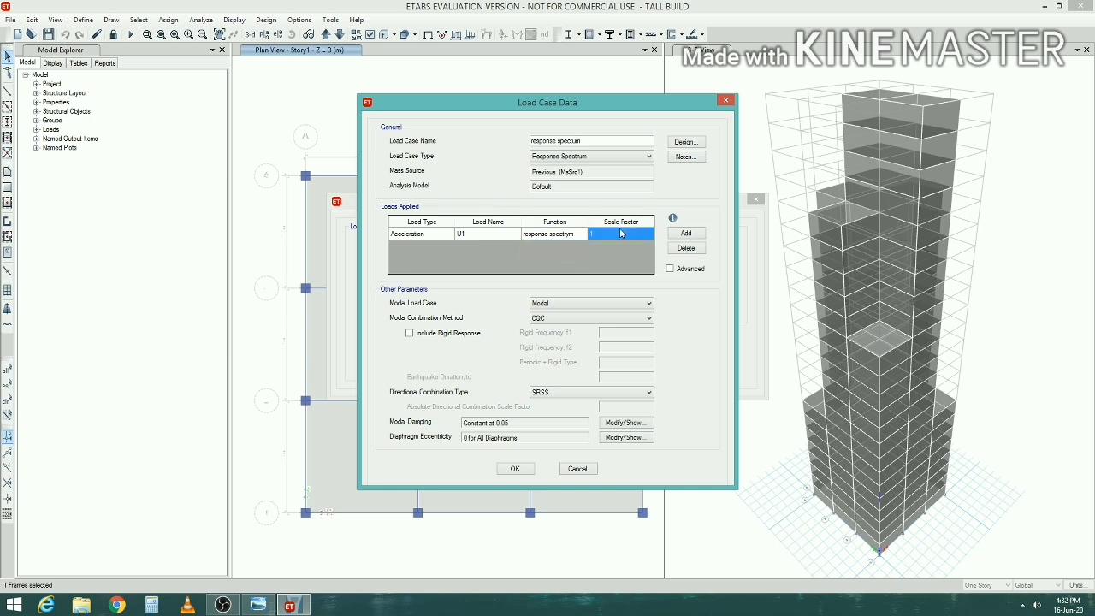
type("1")
Add a U2 acceleration load using the response spectrym function with scale factor 1633.8, and accept the load case definitions
left_click(686, 234)
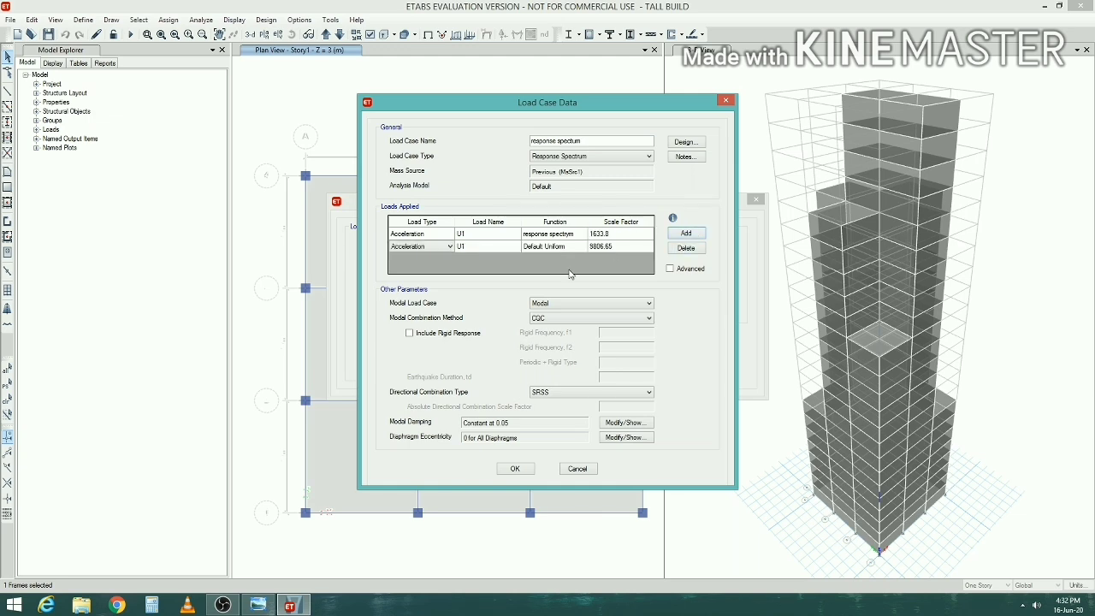
left_click(484, 250)
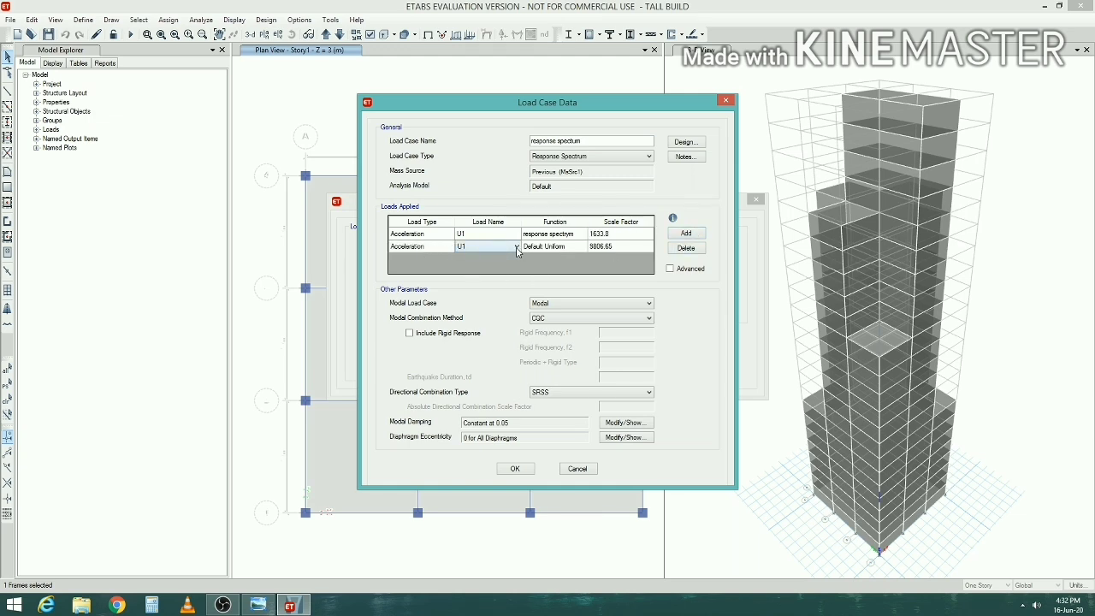
left_click(517, 248)
left_click(503, 264)
left_click(551, 249)
left_click(551, 249)
left_click(556, 268)
left_click(621, 247)
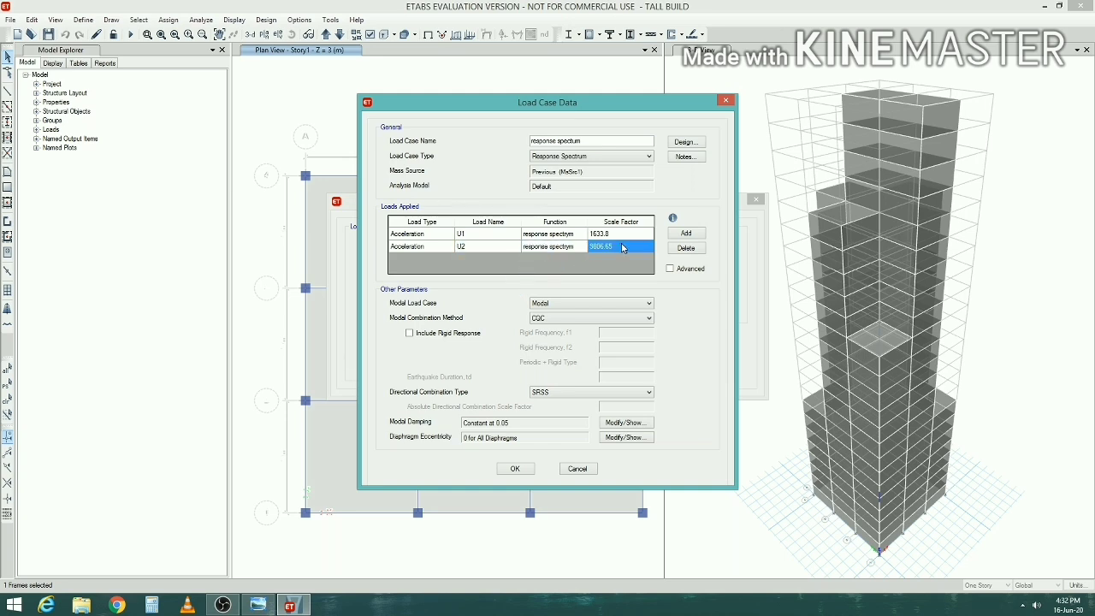
type("1633.8")
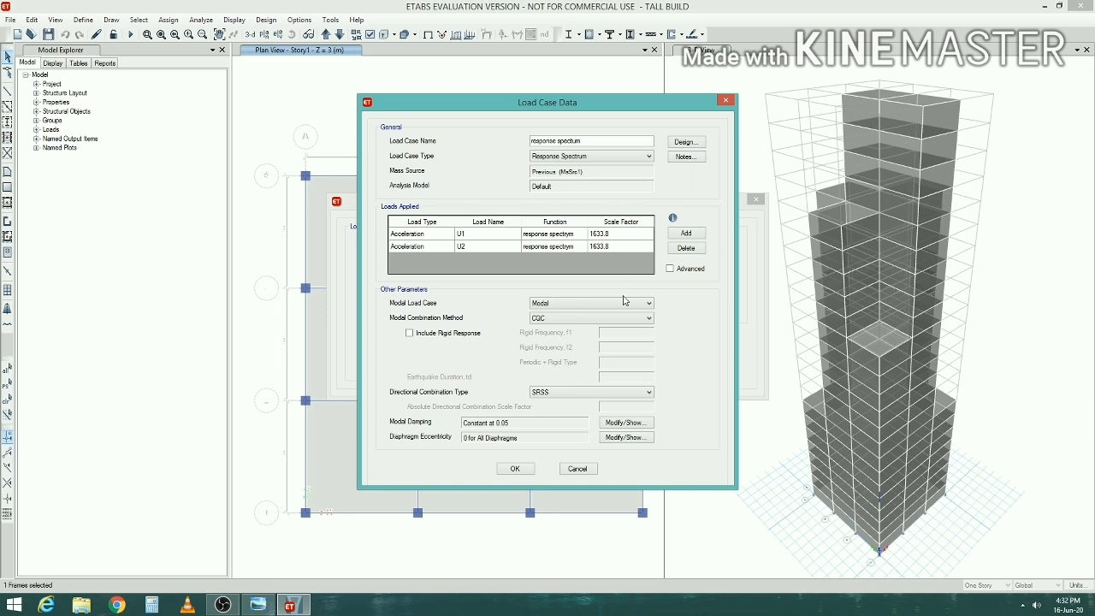
left_click(515, 469)
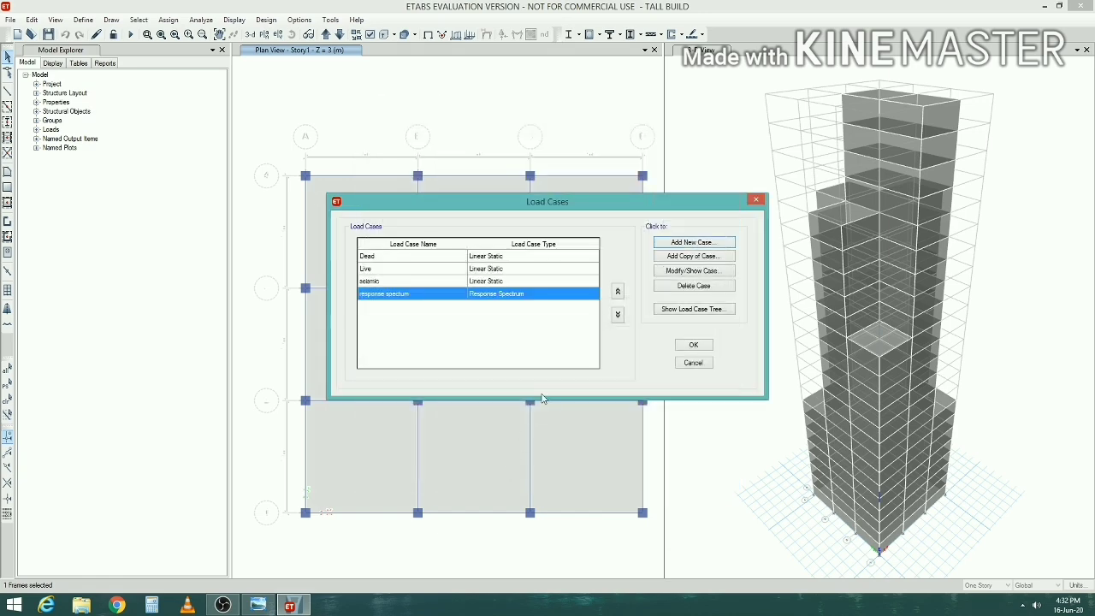
left_click(694, 346)
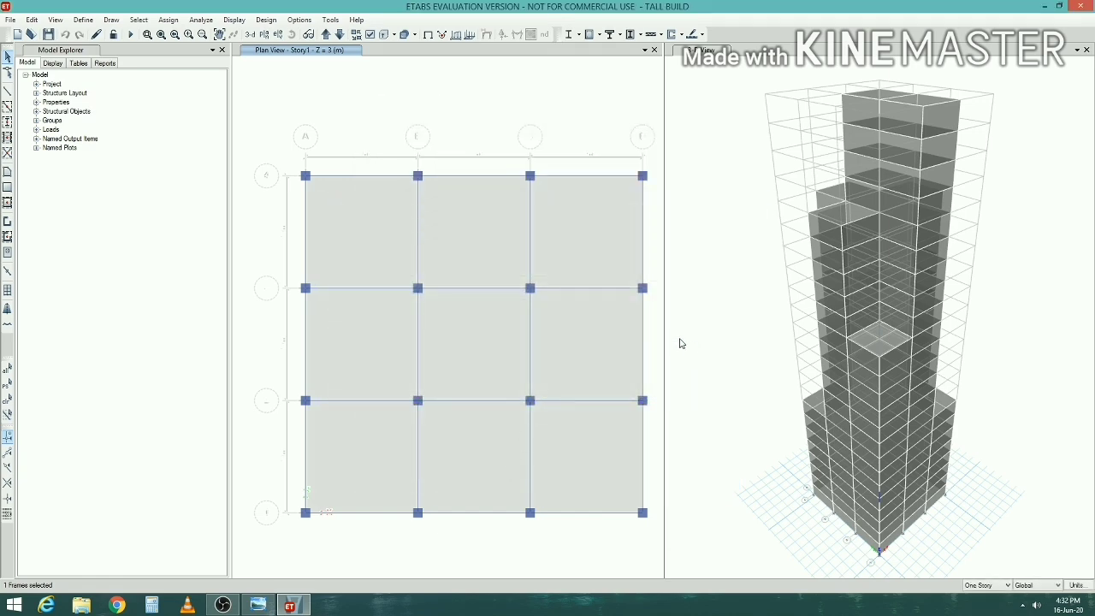
Set the Dead and Live load cases to Do Not Run and run the analysis for the remaining cases
left_click(201, 19)
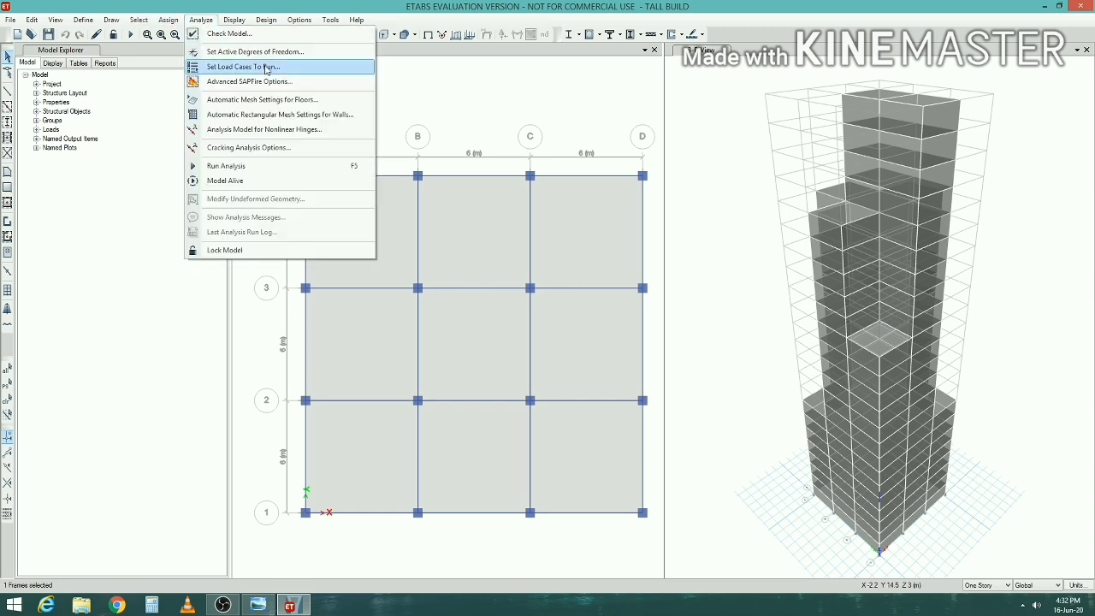
left_click(286, 69)
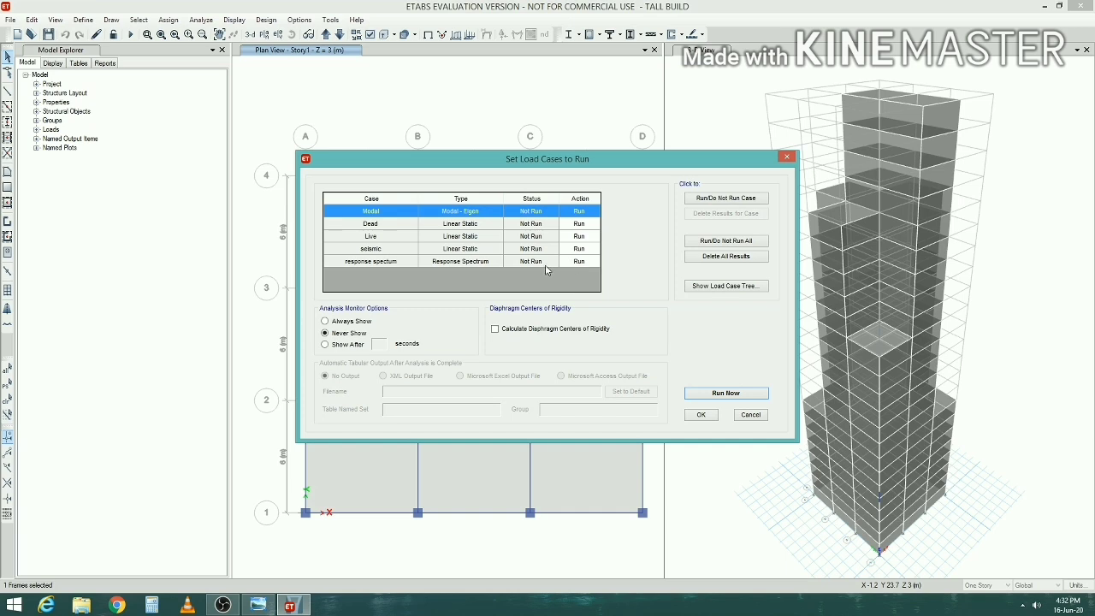
left_click(585, 239)
left_click(587, 227)
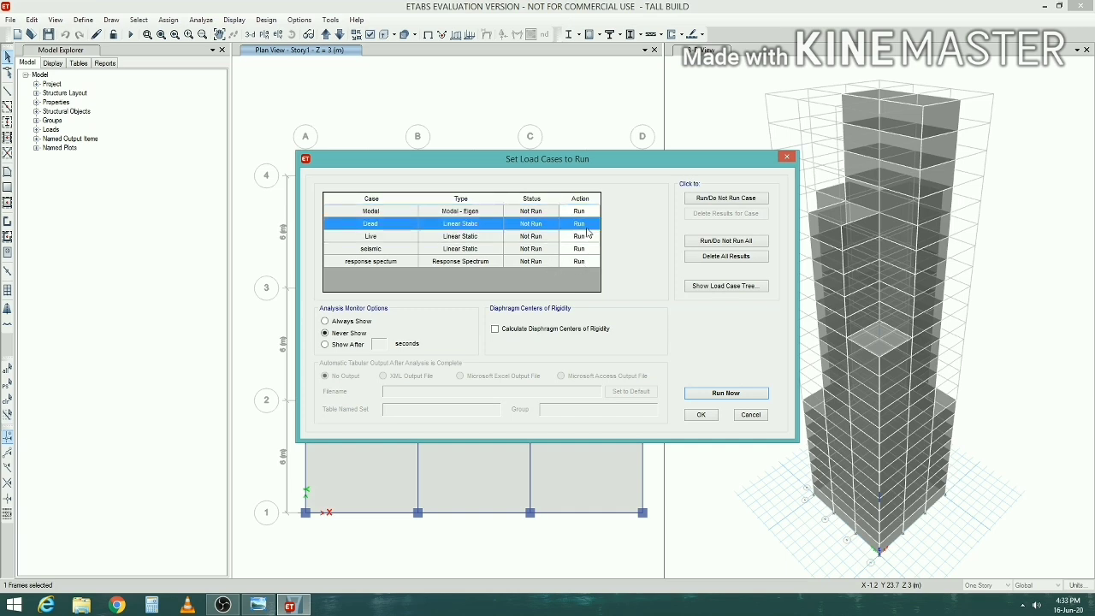
left_click(725, 197)
left_click(592, 242)
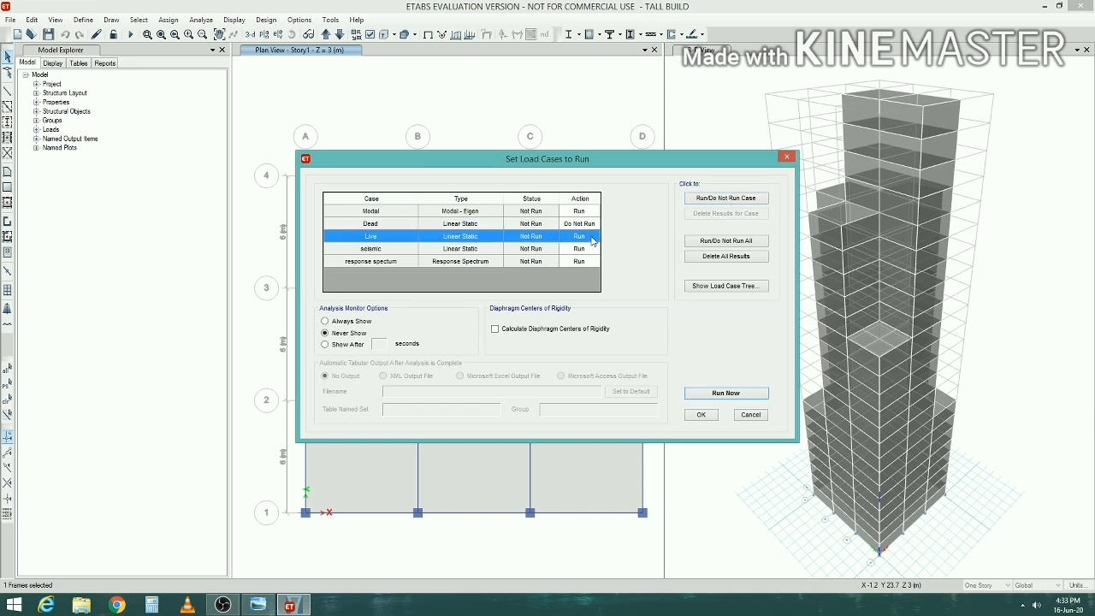
left_click(713, 199)
left_click(725, 393)
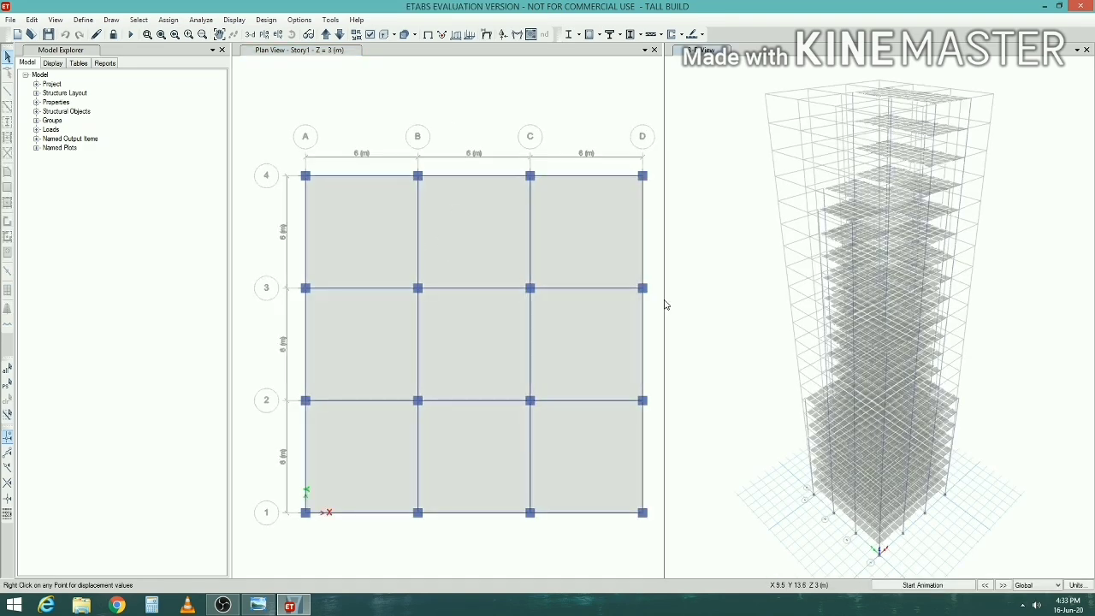
Run the concrete frame design check and agree to reiterate the analysis and design
left_click(265, 19)
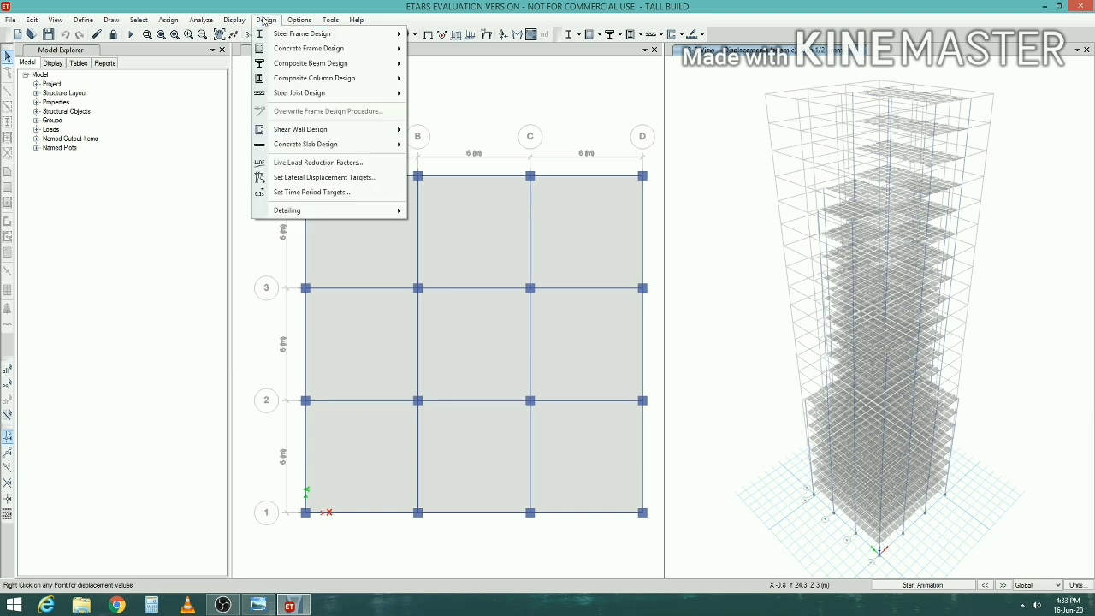
mouse_move(335, 50)
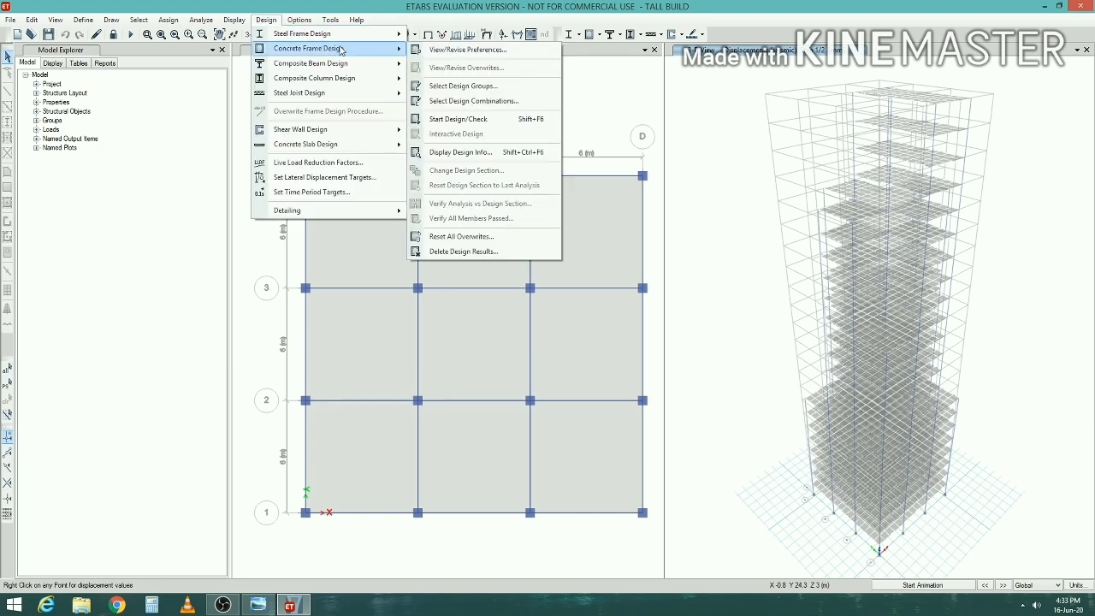
left_click(495, 120)
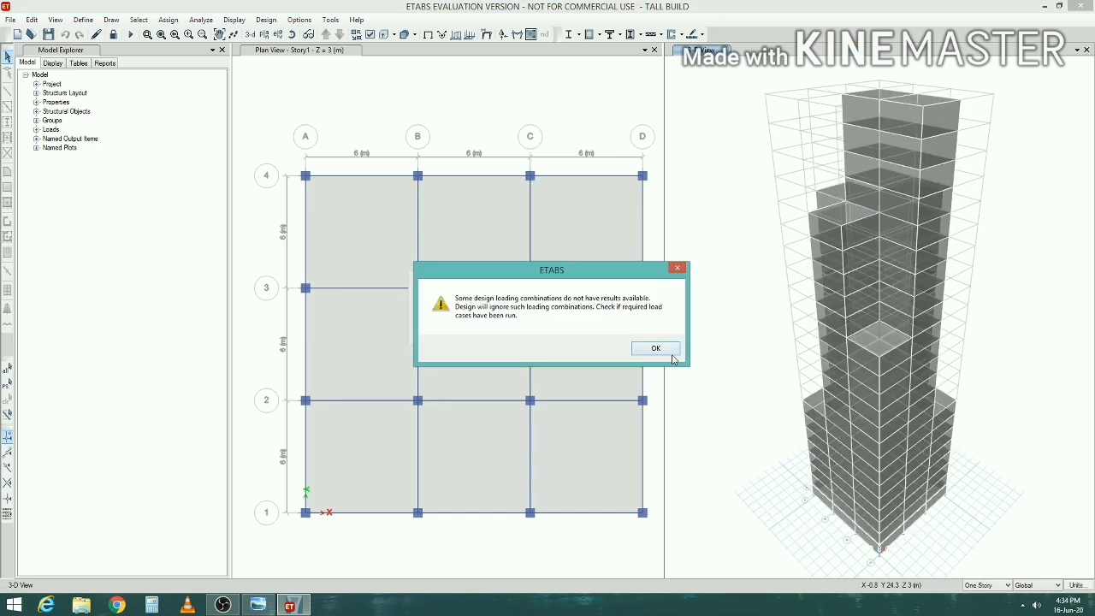
left_click(657, 348)
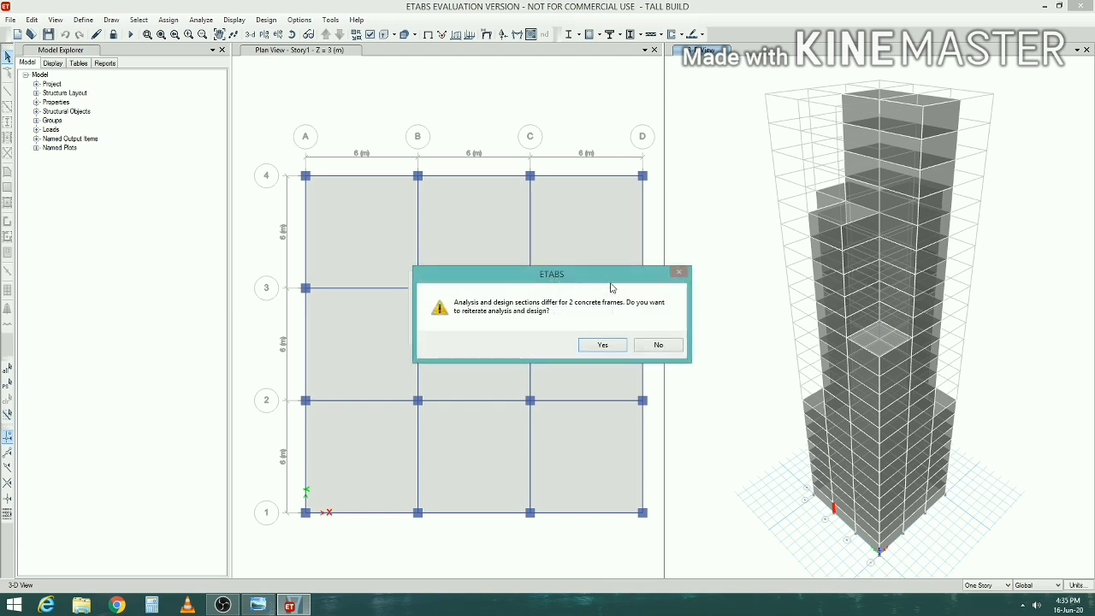
left_click(603, 345)
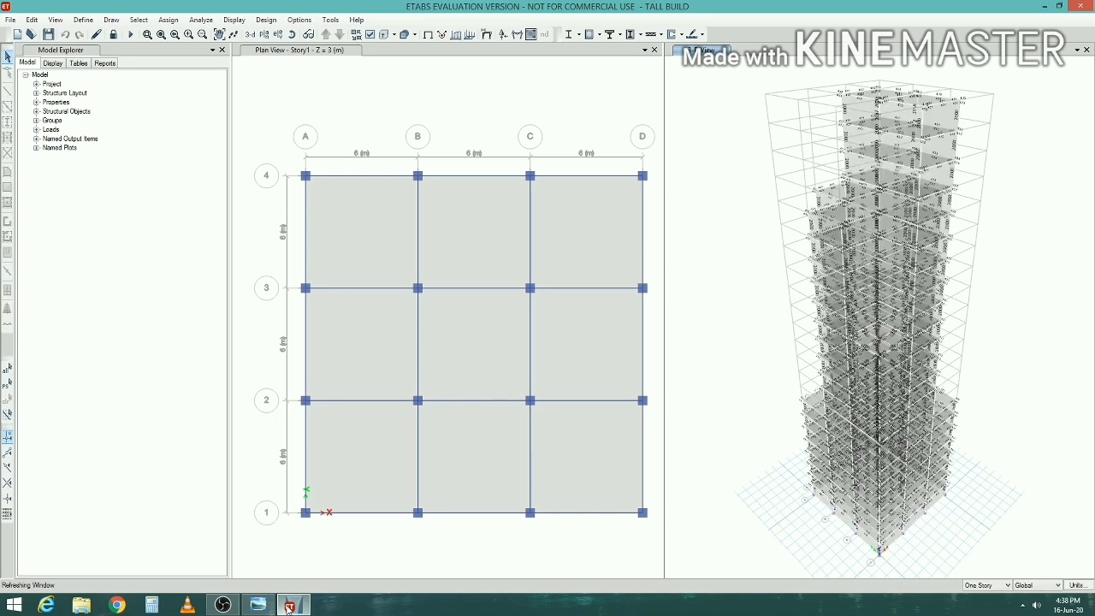
Verify whether all concrete frame members pass the design check
left_click(264, 19)
mouse_move(333, 48)
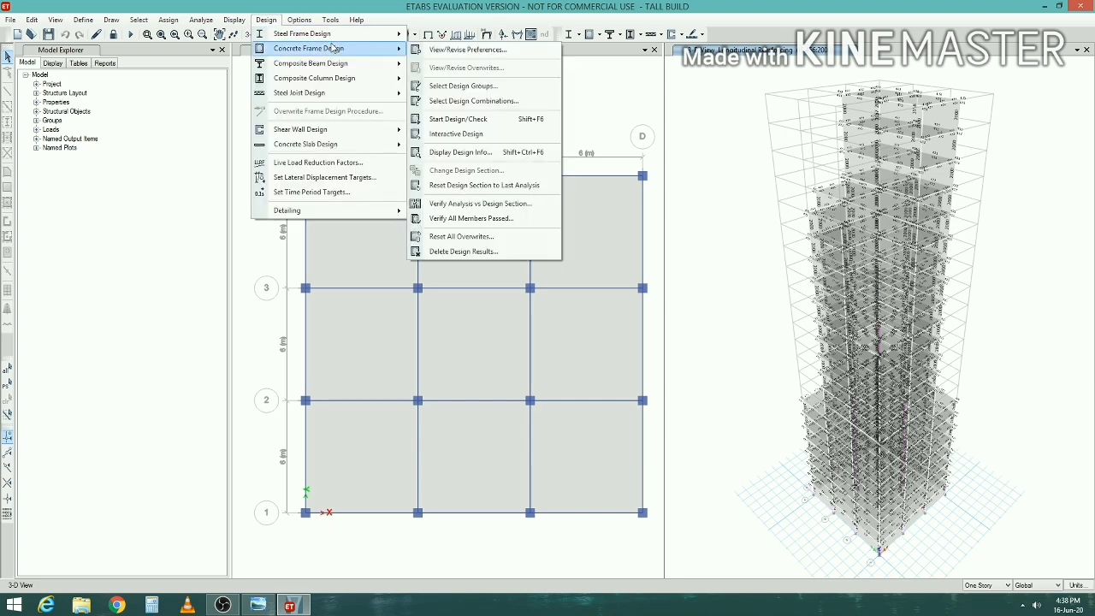
left_click(519, 219)
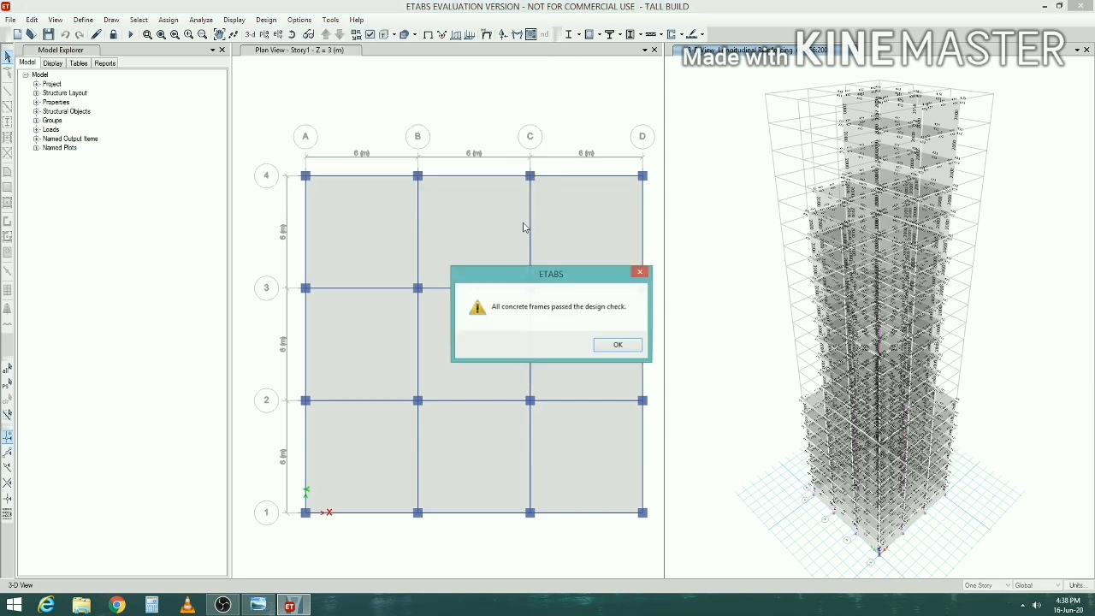
left_click(619, 346)
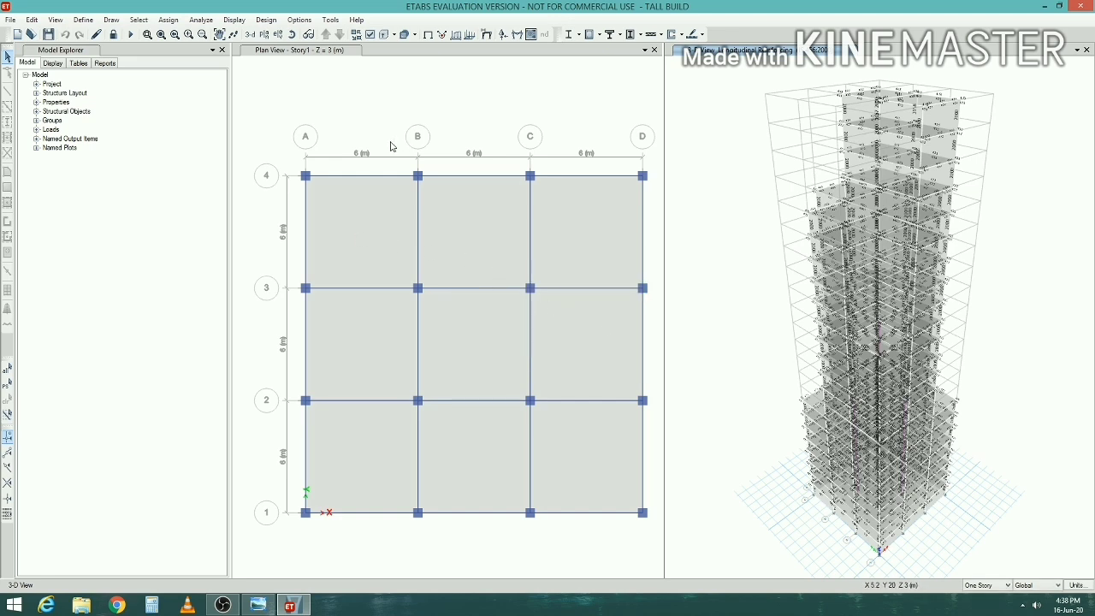
Unlock the model for editing
left_click(83, 19)
left_click(87, 86)
left_click(562, 348)
Clear the Y direction in the seismic load pattern's IS1893 2002 lateral load settings and accept the load patterns
left_click(83, 20)
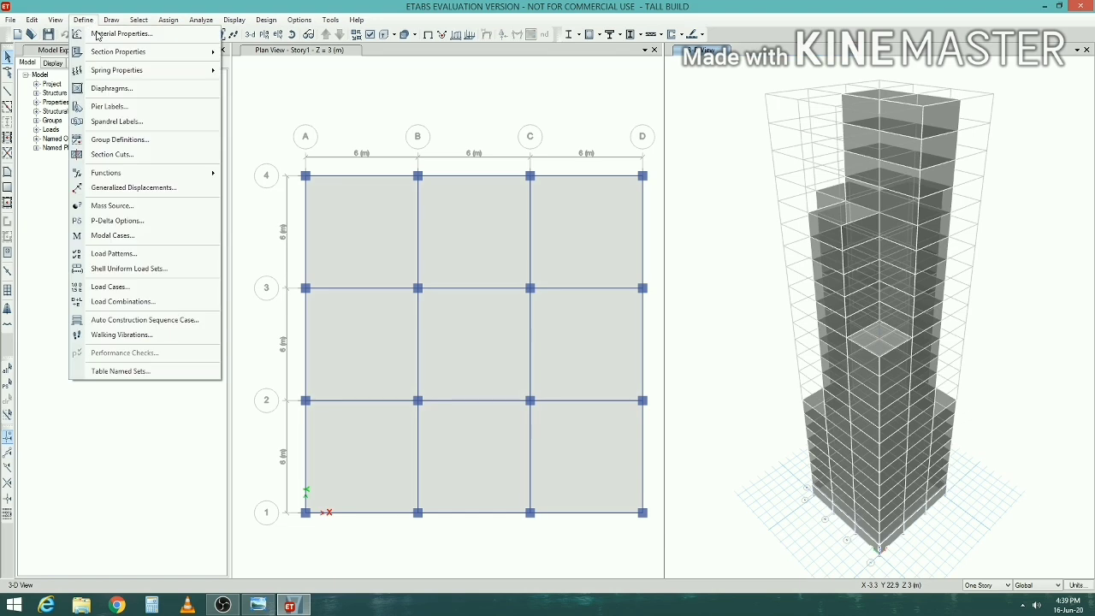
left_click(114, 253)
left_click(599, 306)
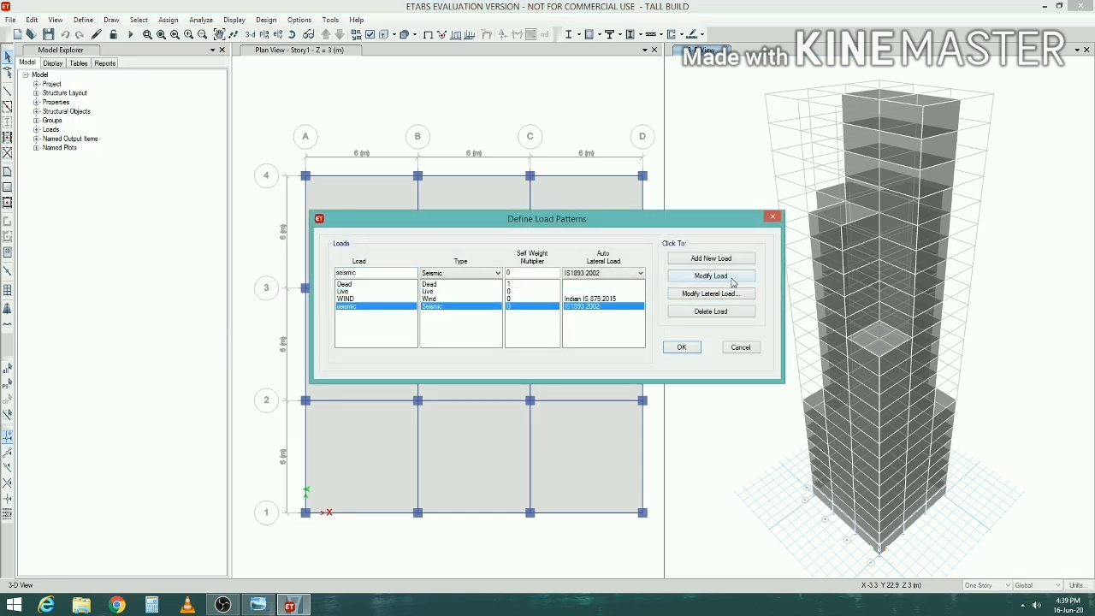
left_click(733, 278)
left_click(710, 293)
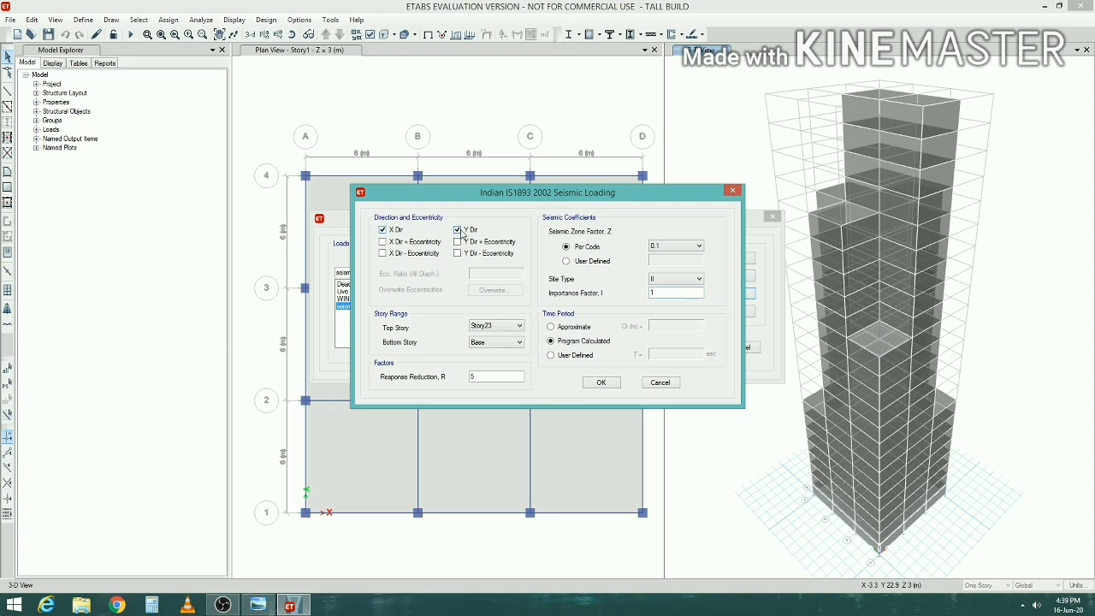
left_click(459, 230)
left_click(602, 383)
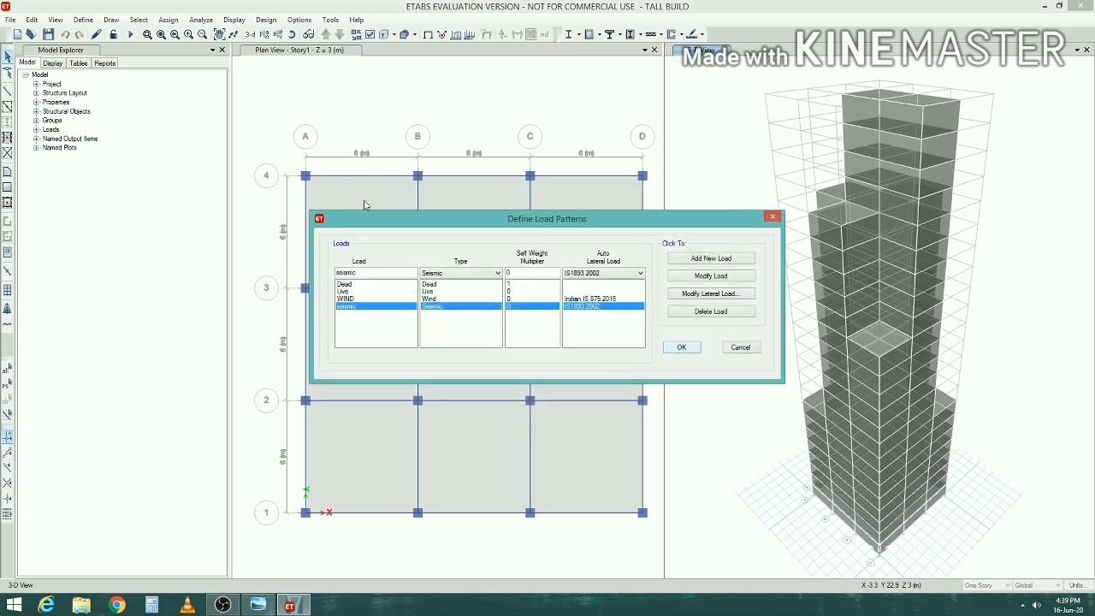
key("Return")
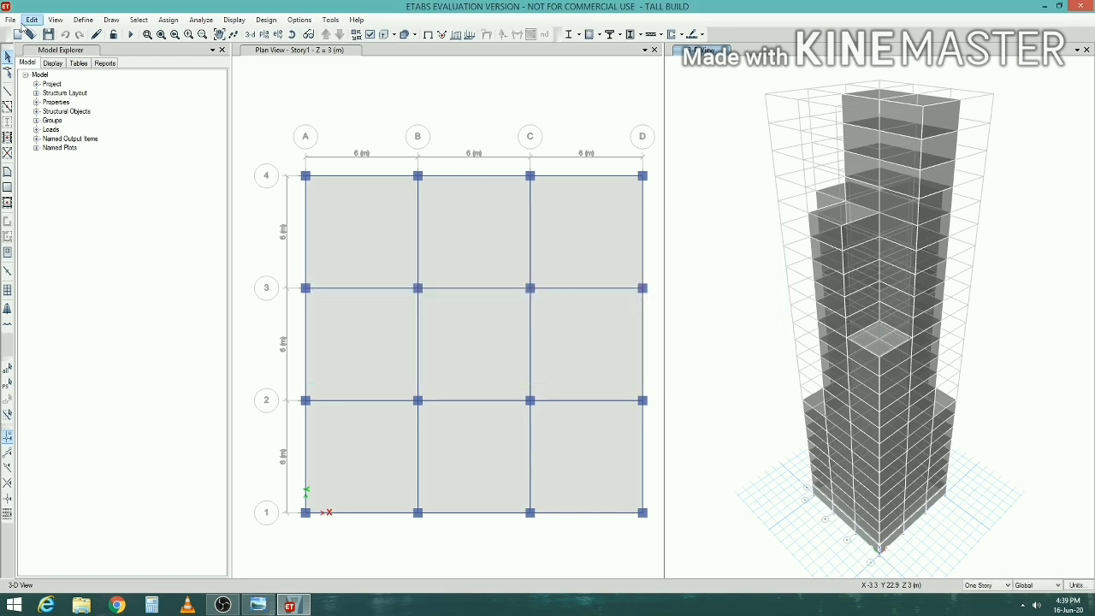
Add a new time history function of type From File and enter the name time history
left_click(96, 24)
mouse_move(171, 174)
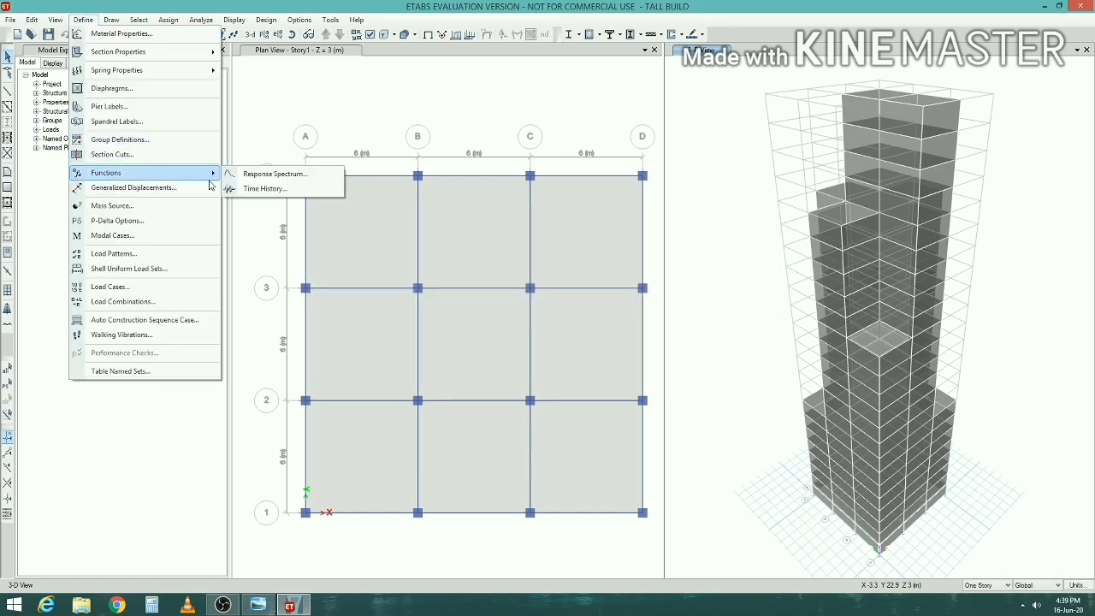
left_click(265, 189)
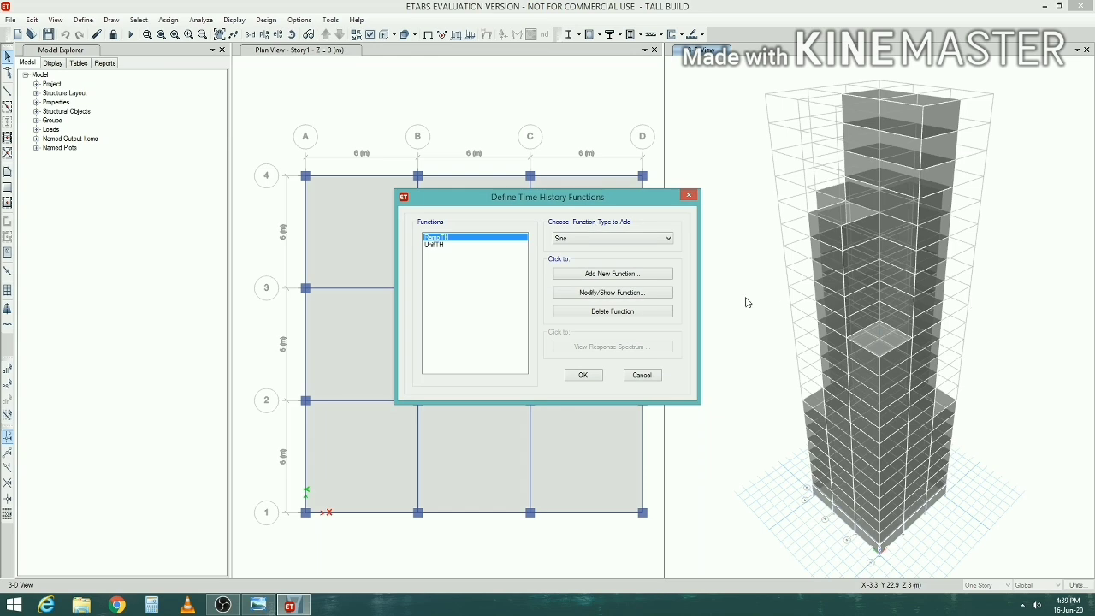
left_click(631, 239)
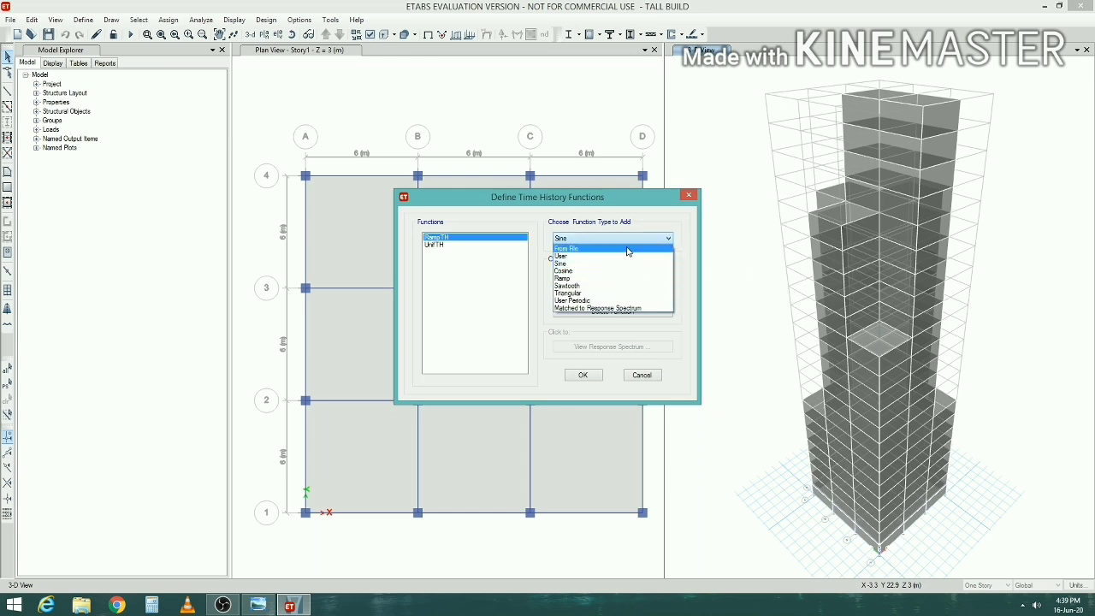
left_click(628, 249)
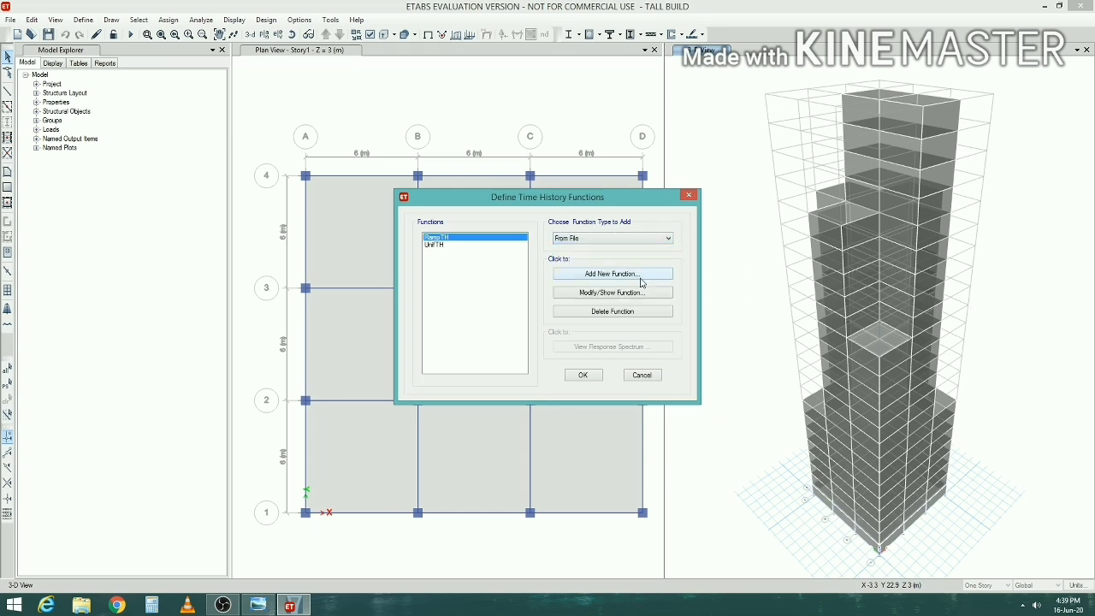
left_click(645, 276)
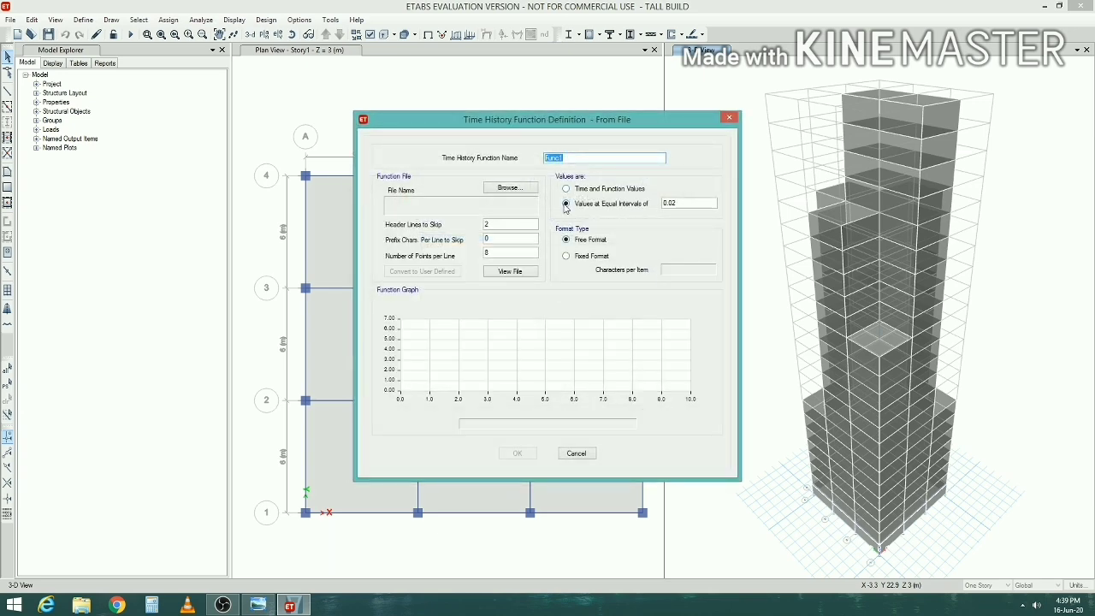
type("time history")
Load example-time-history-data.dat from the Downloads folder as the time history function's data file
left_click(510, 187)
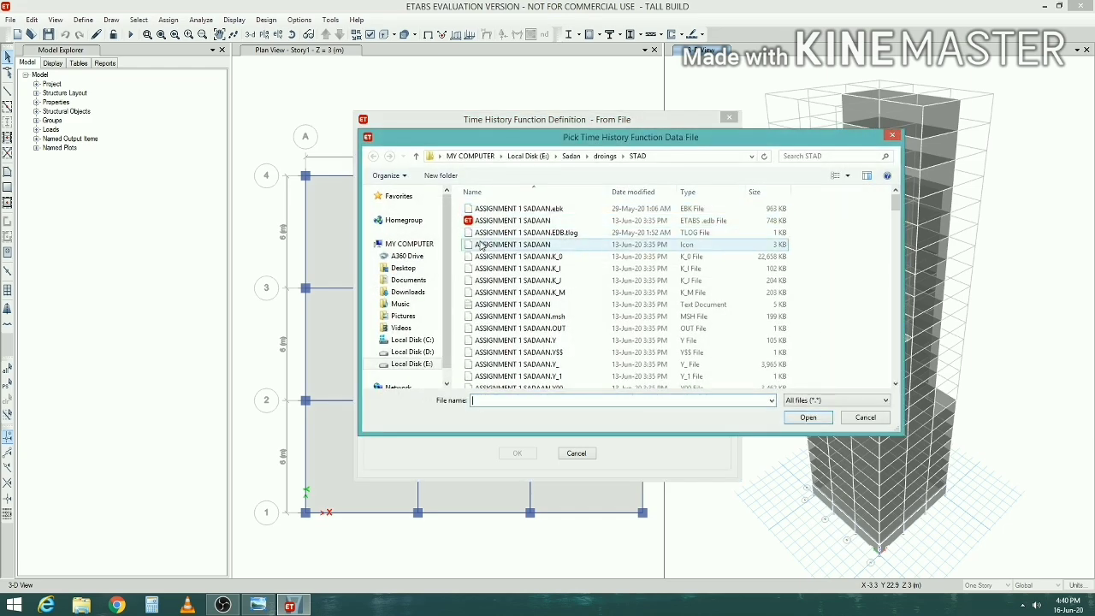
left_click(411, 363)
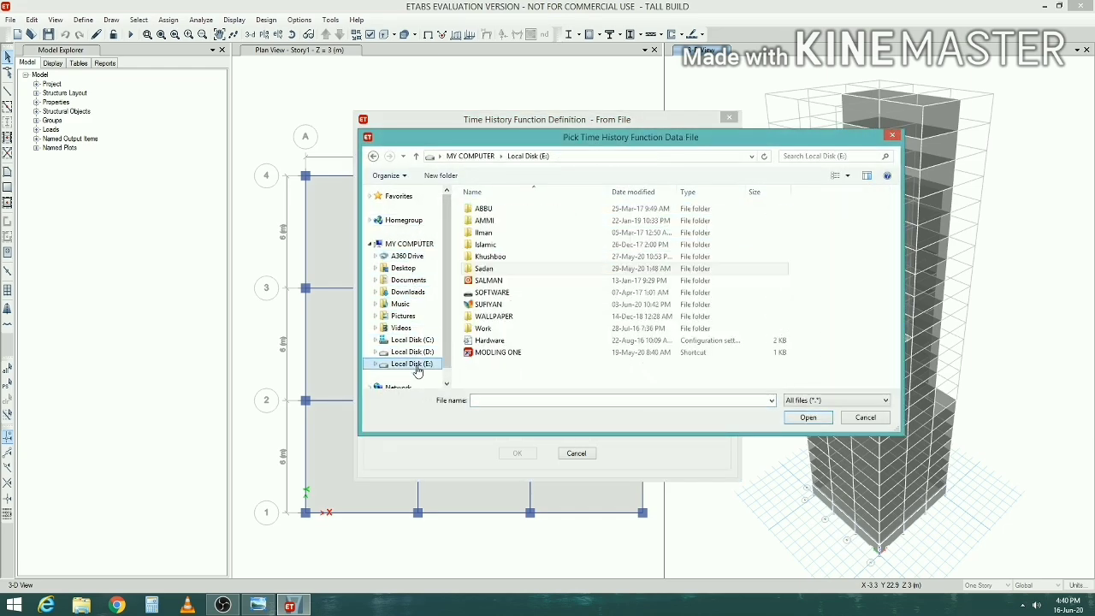
left_click(425, 293)
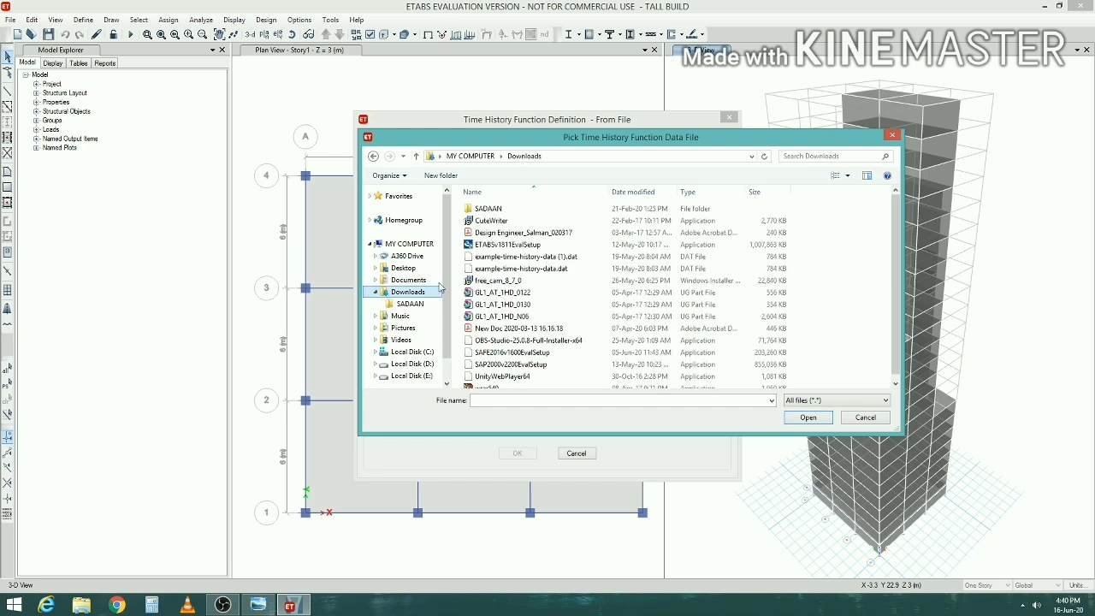
left_click(551, 270)
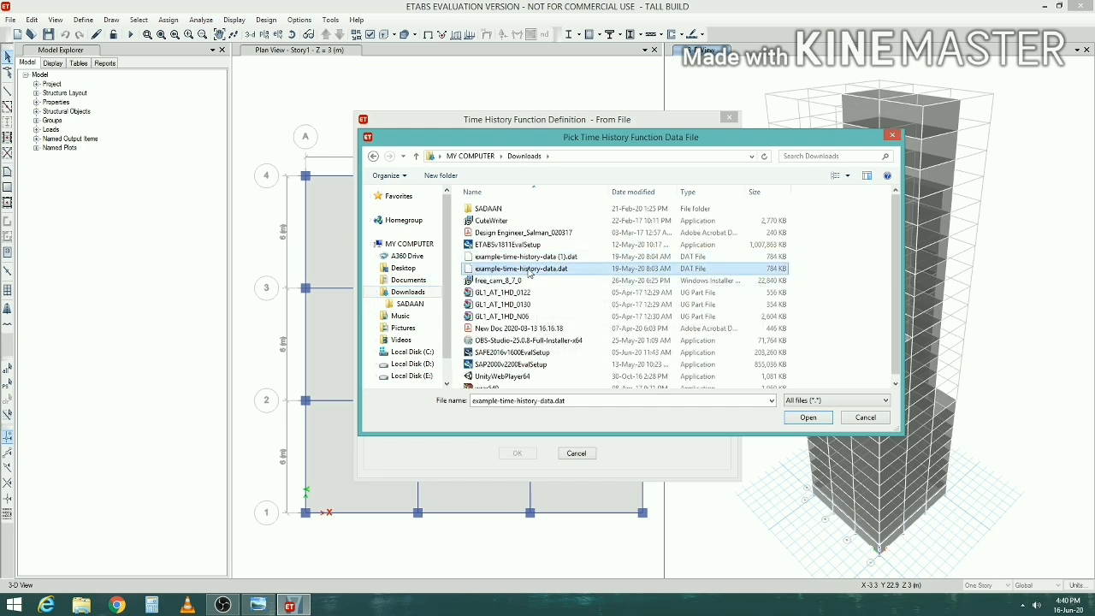
left_click(793, 420)
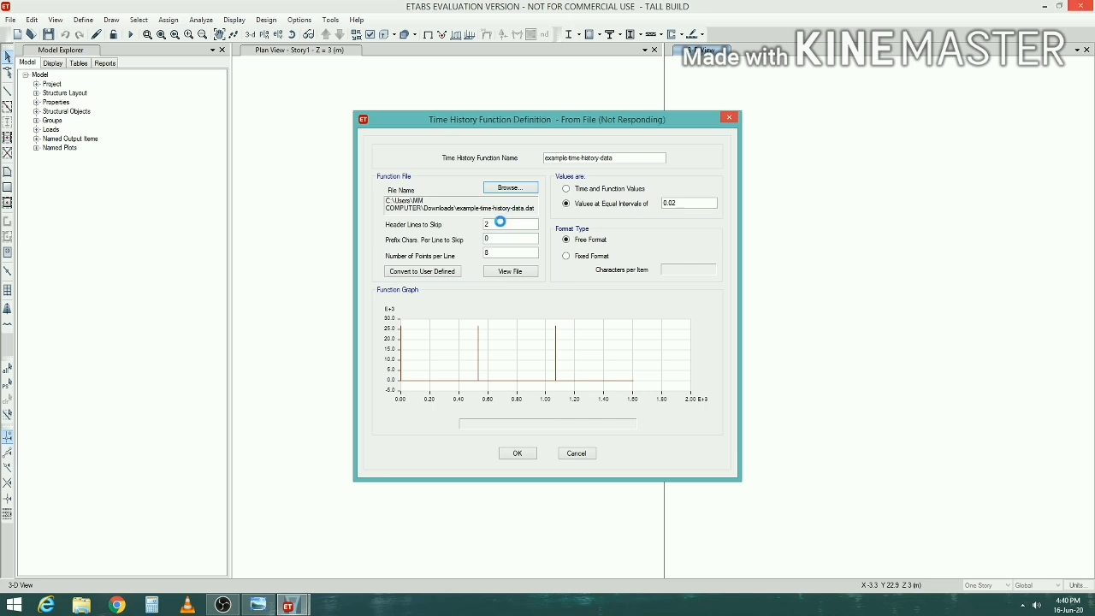
Set the function to skip 9 header lines and read 1 point per line, and accept the time history functions
double_click(500, 223)
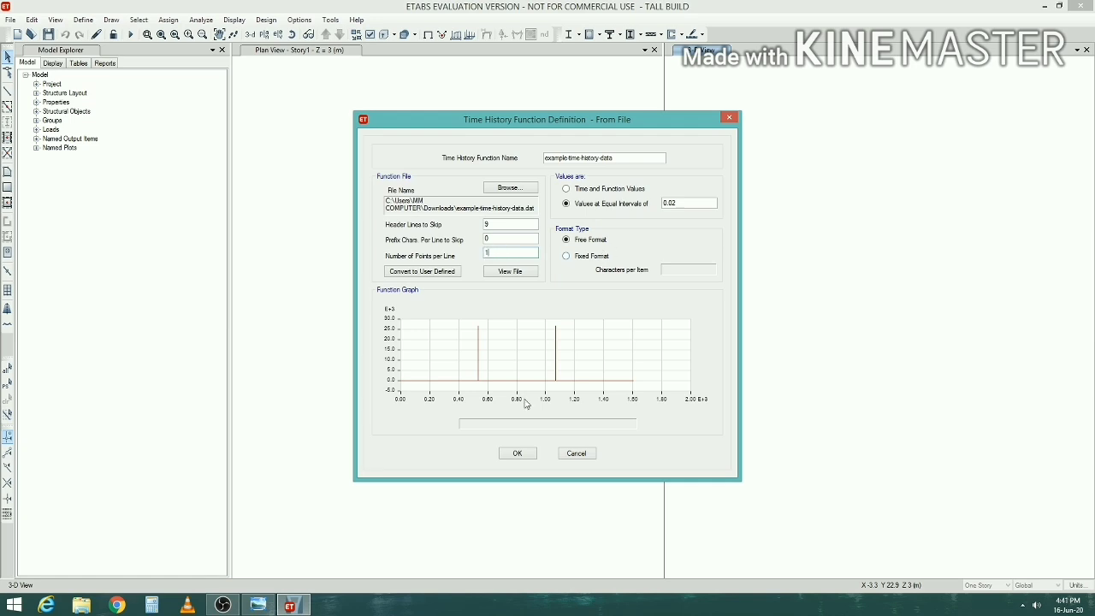
left_click(521, 454)
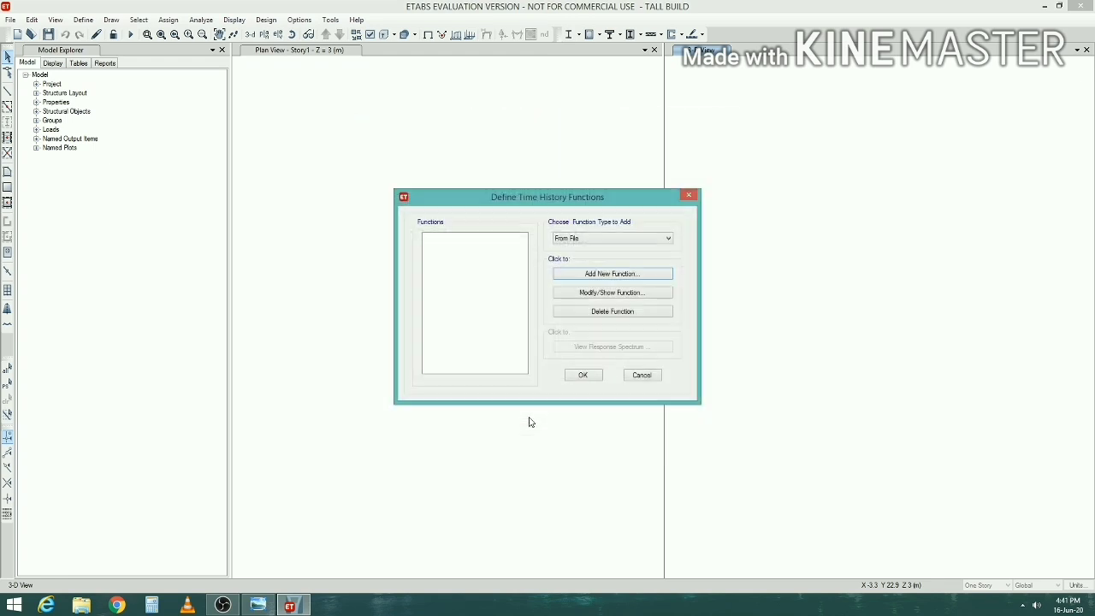
left_click(585, 376)
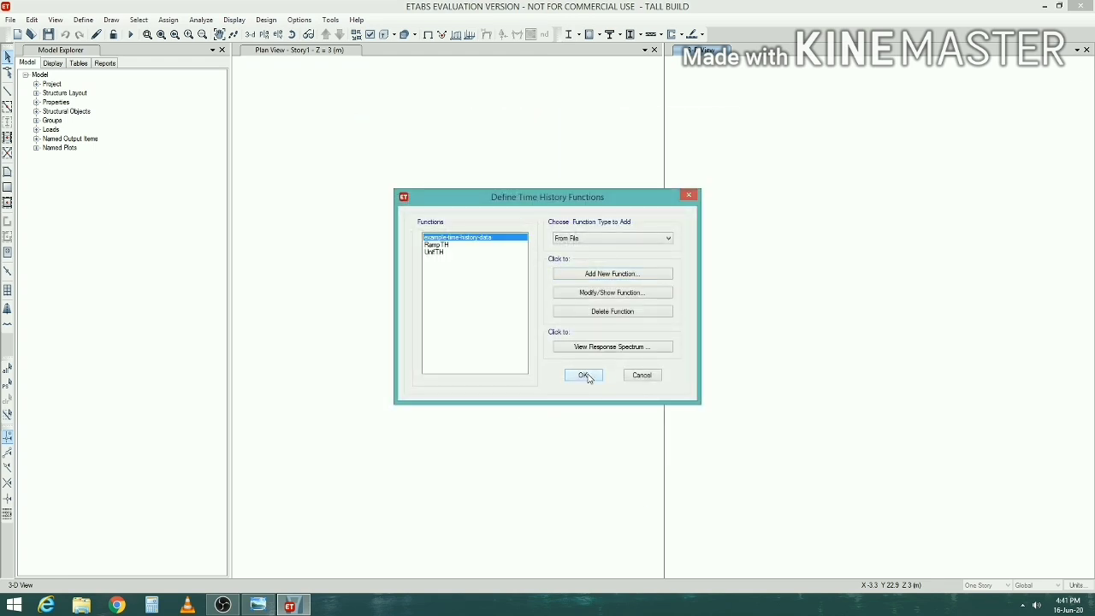
Add a new load case named time history with the load case type Time History
left_click(83, 20)
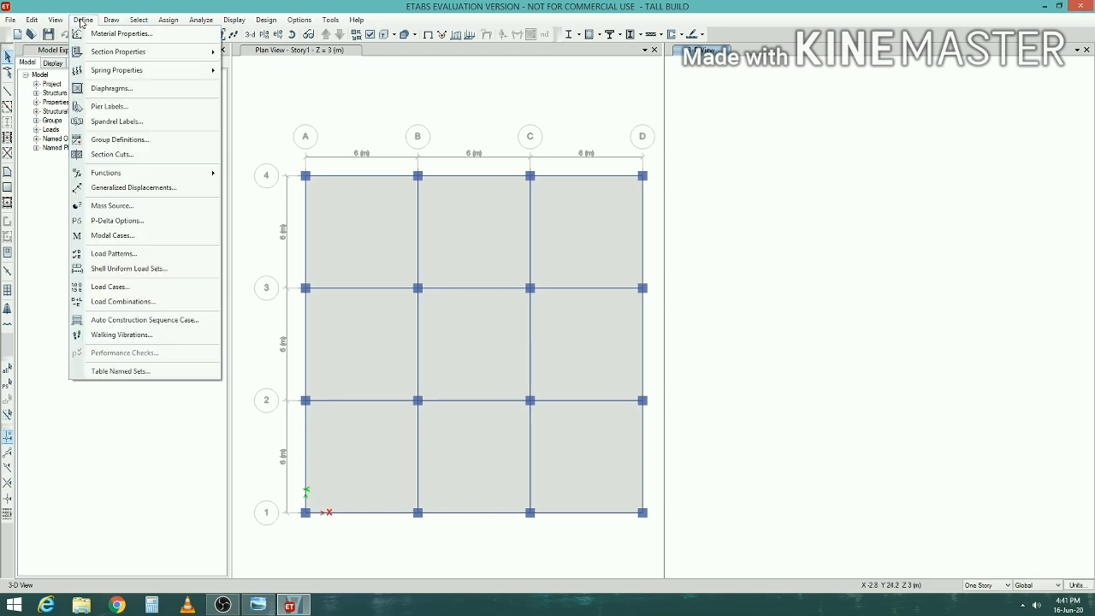
left_click(140, 286)
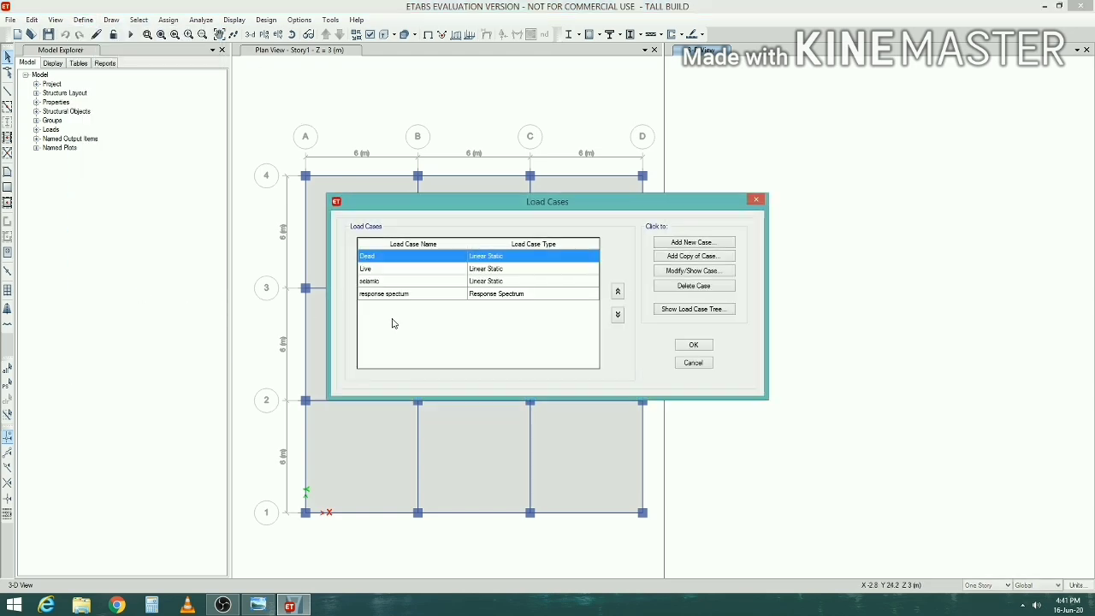
left_click(694, 242)
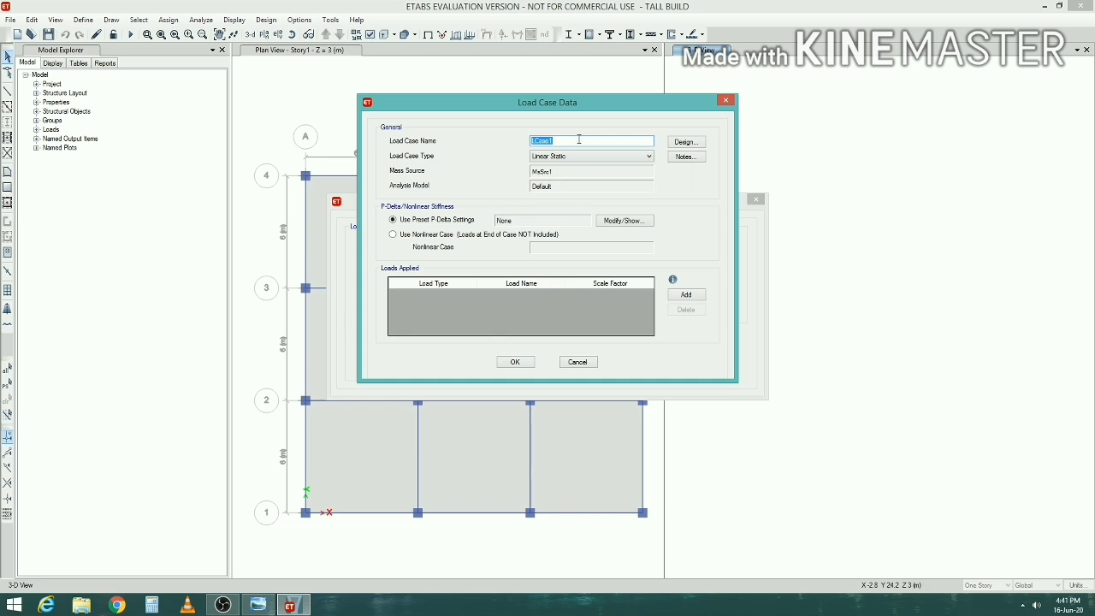
type("l")
type("im")
type("e history")
left_click(602, 163)
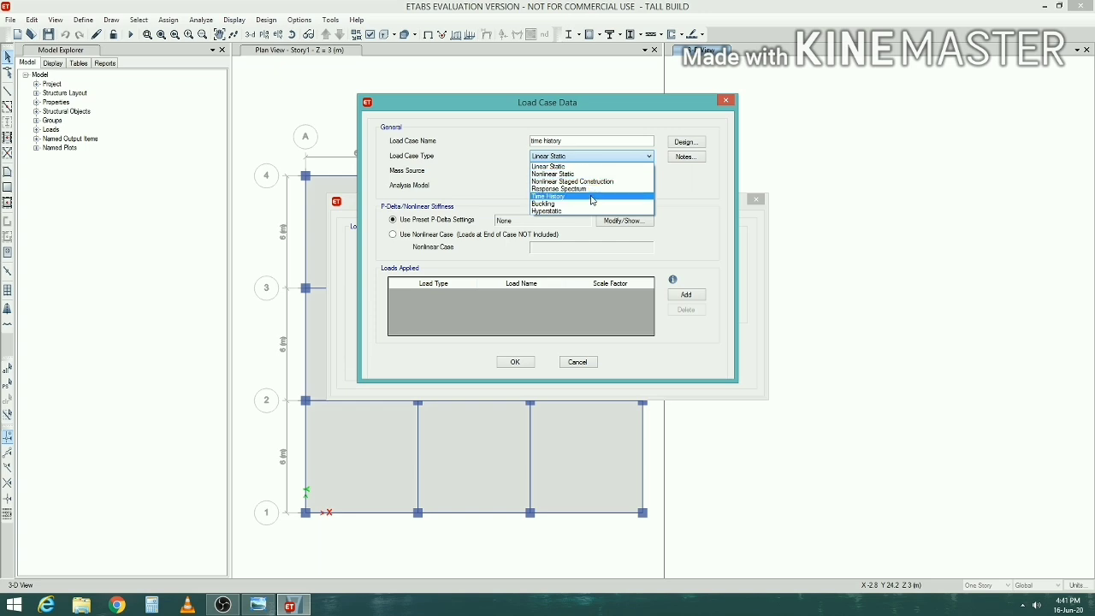
left_click(591, 197)
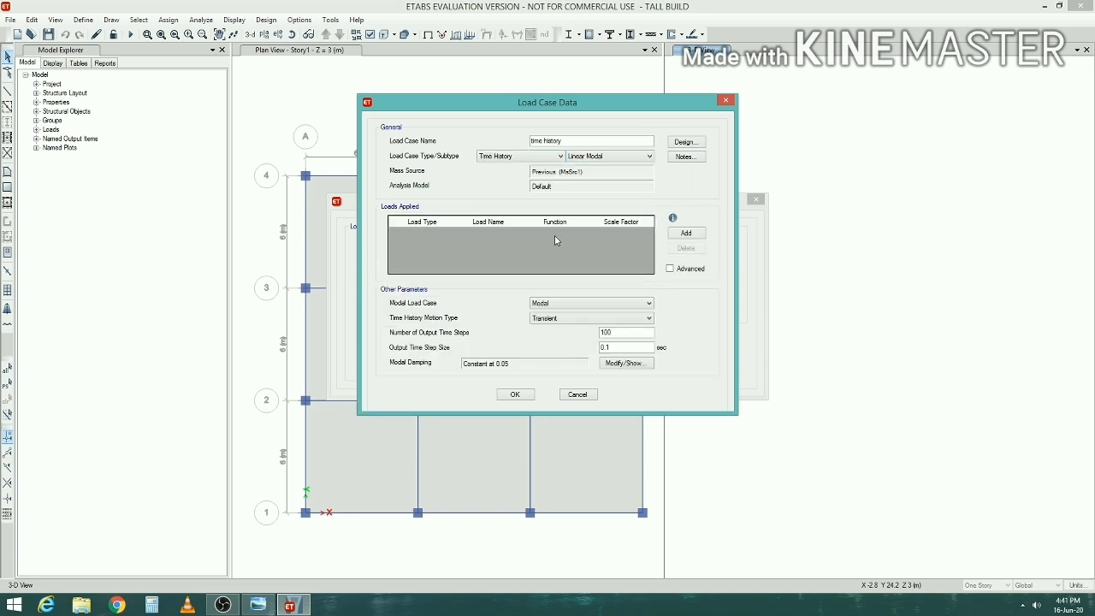
Apply a U1 acceleration load using the example-time-history-data function with scale factor 1663.8, and accept the load cases
left_click(686, 237)
left_click(450, 238)
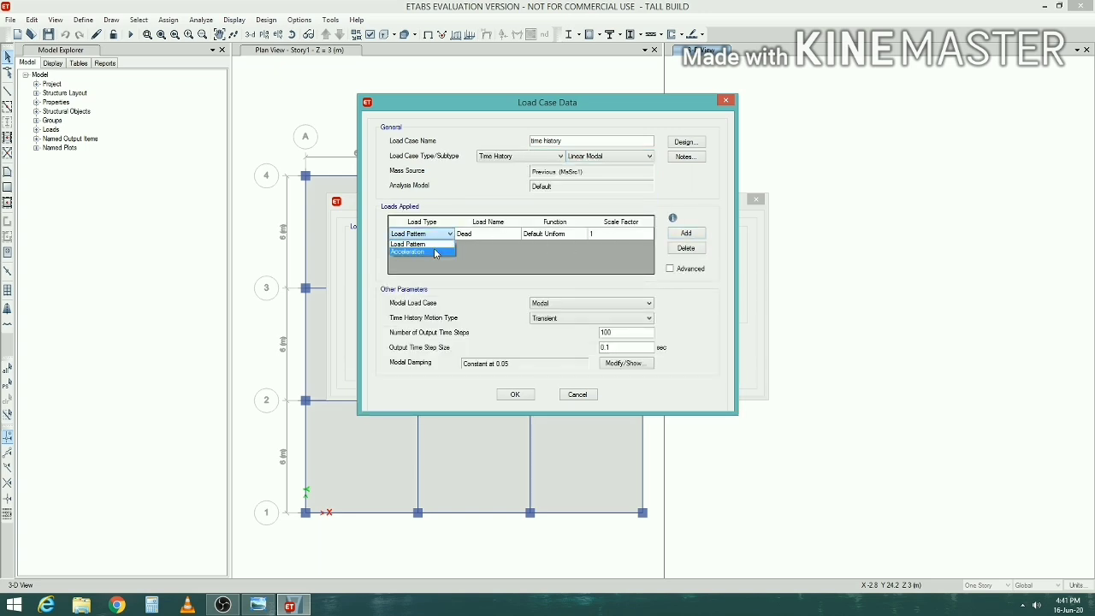
left_click(427, 250)
left_click(556, 233)
left_click(583, 233)
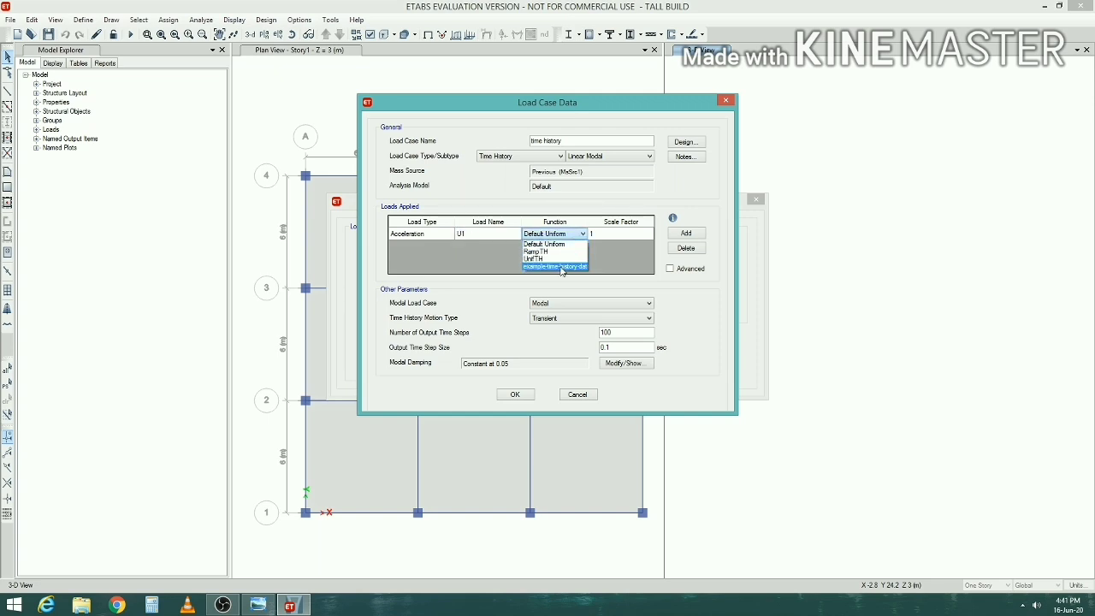
left_click(562, 267)
left_click(617, 239)
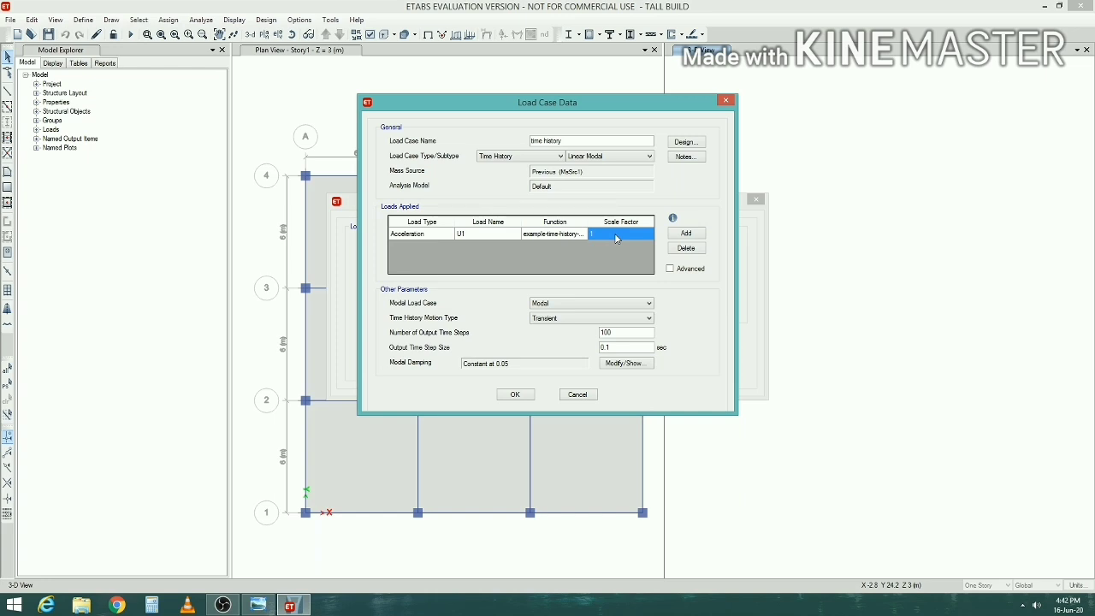
type("1663.8")
left_click(517, 395)
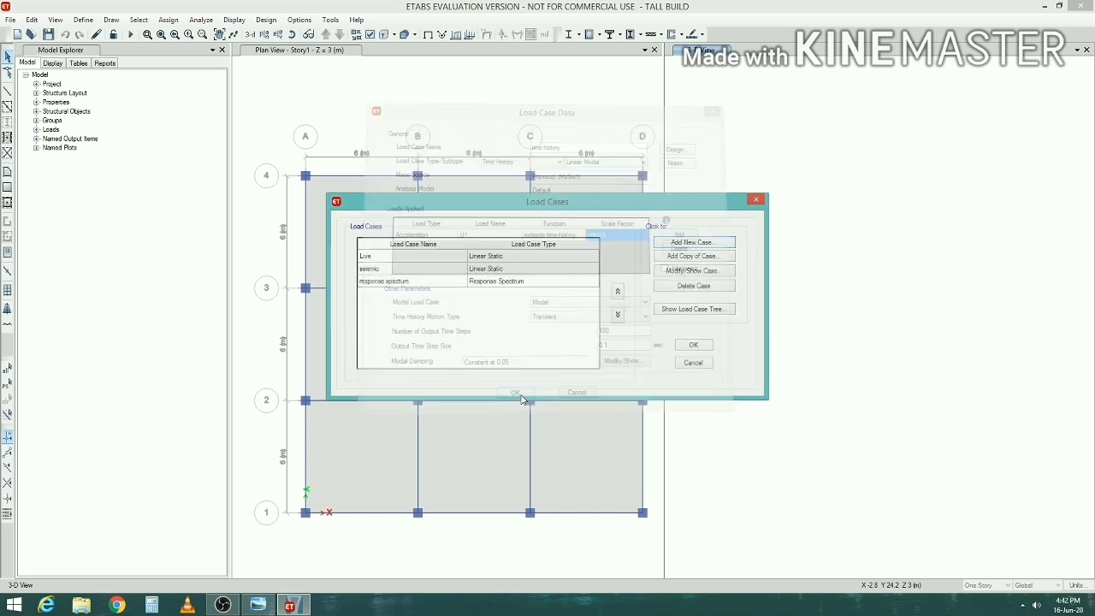
left_click(691, 347)
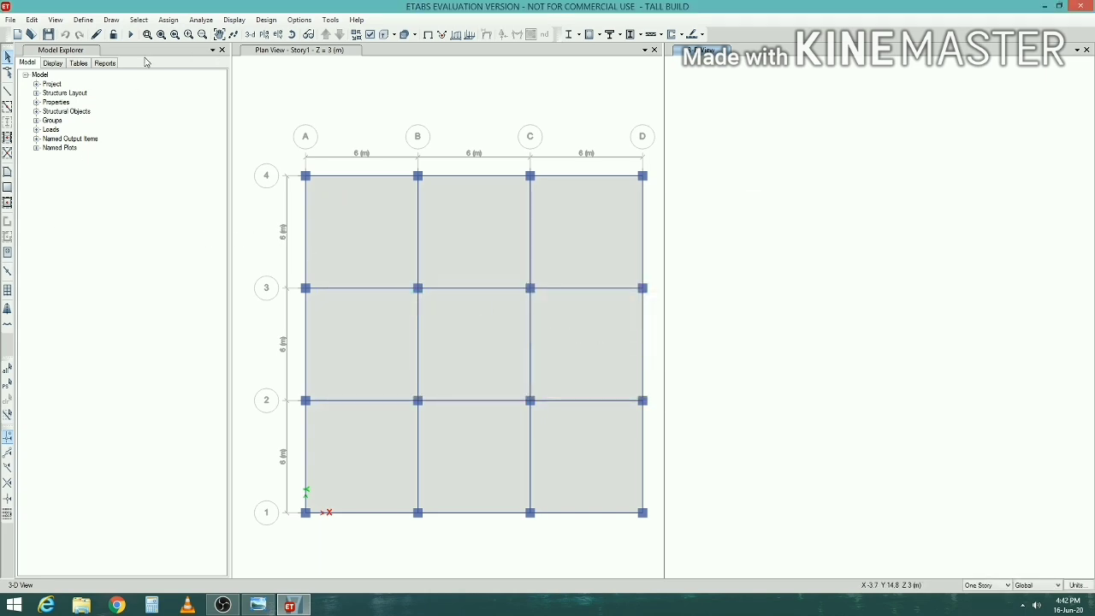
Run the analysis from the load cases to run settings, with the time history case included
left_click(201, 19)
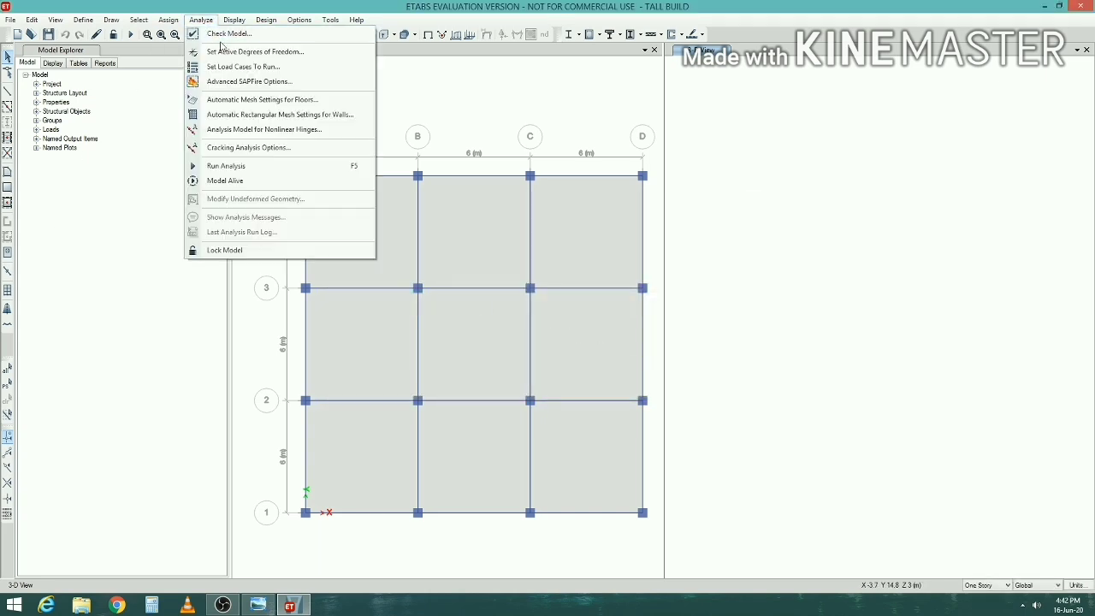
left_click(266, 67)
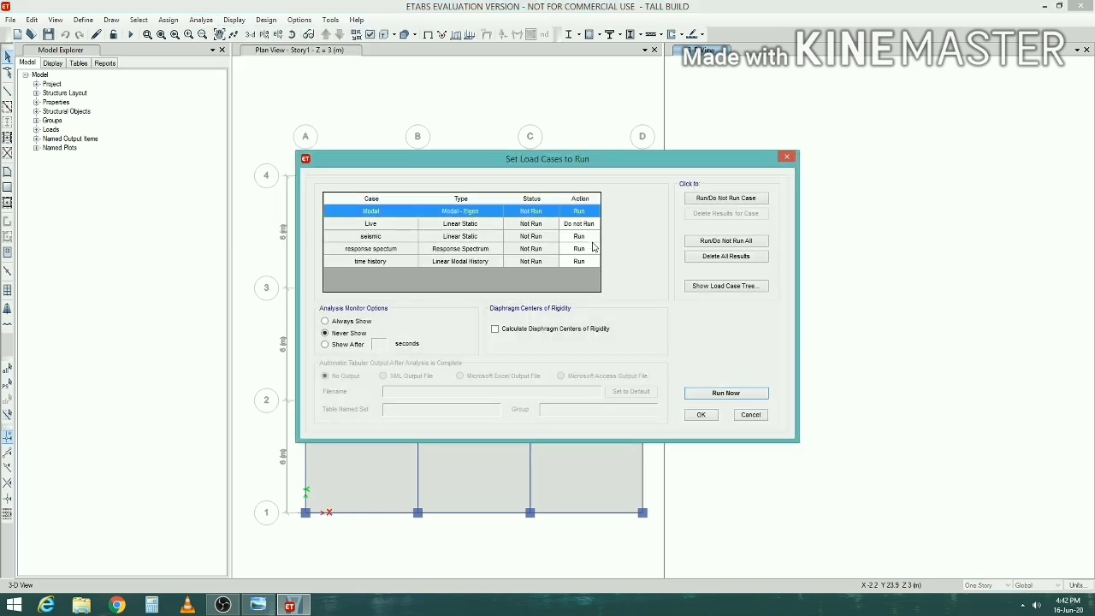
left_click(725, 394)
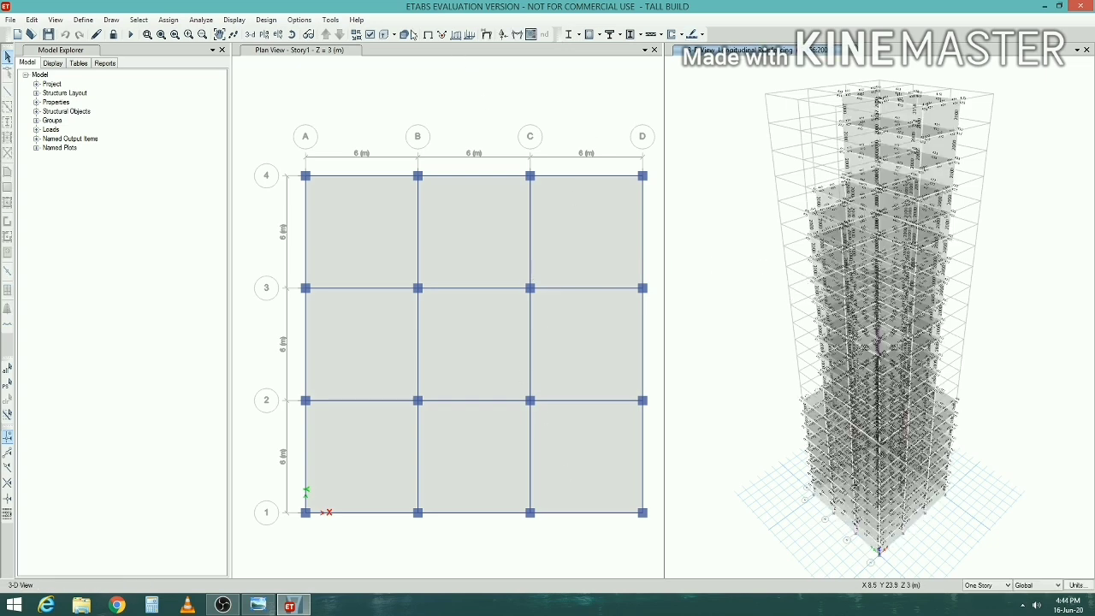
Verify whether all concrete frame members pass the design check after the time history analysis
left_click(267, 24)
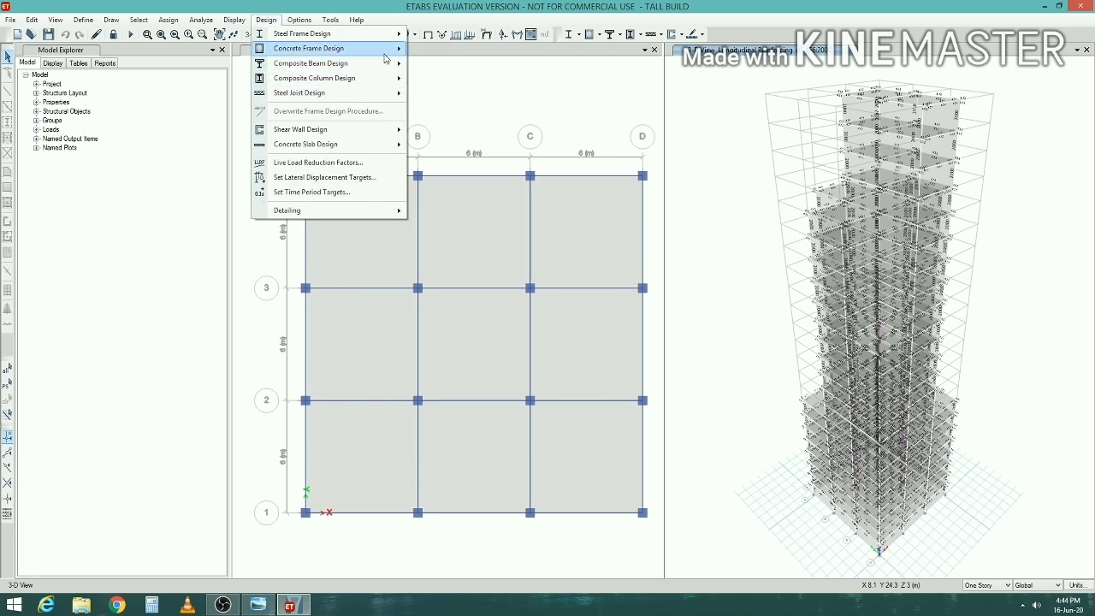
mouse_move(385, 53)
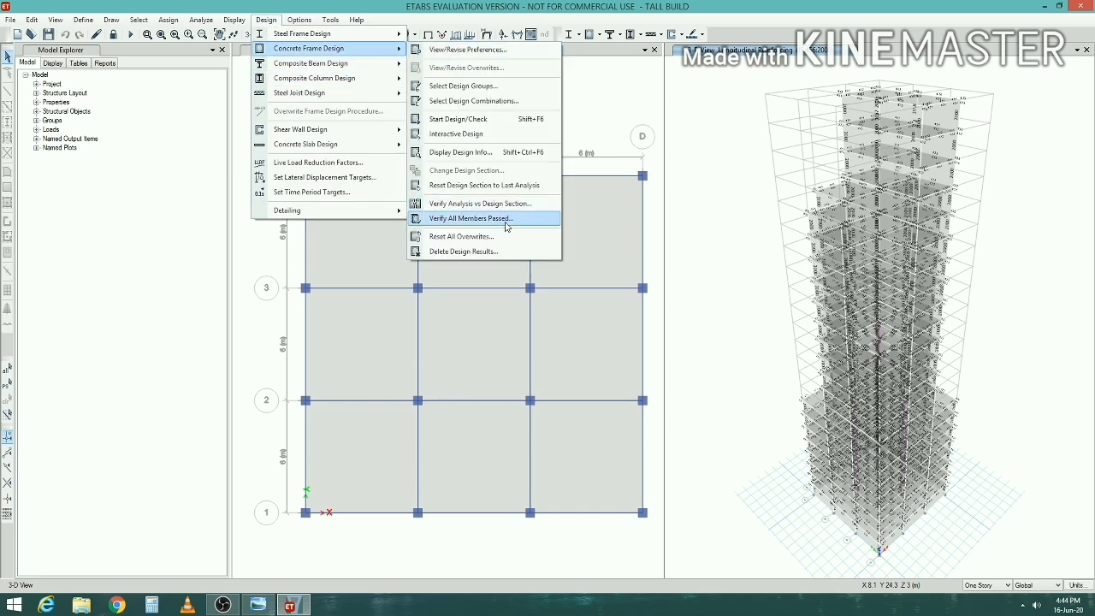
left_click(470, 218)
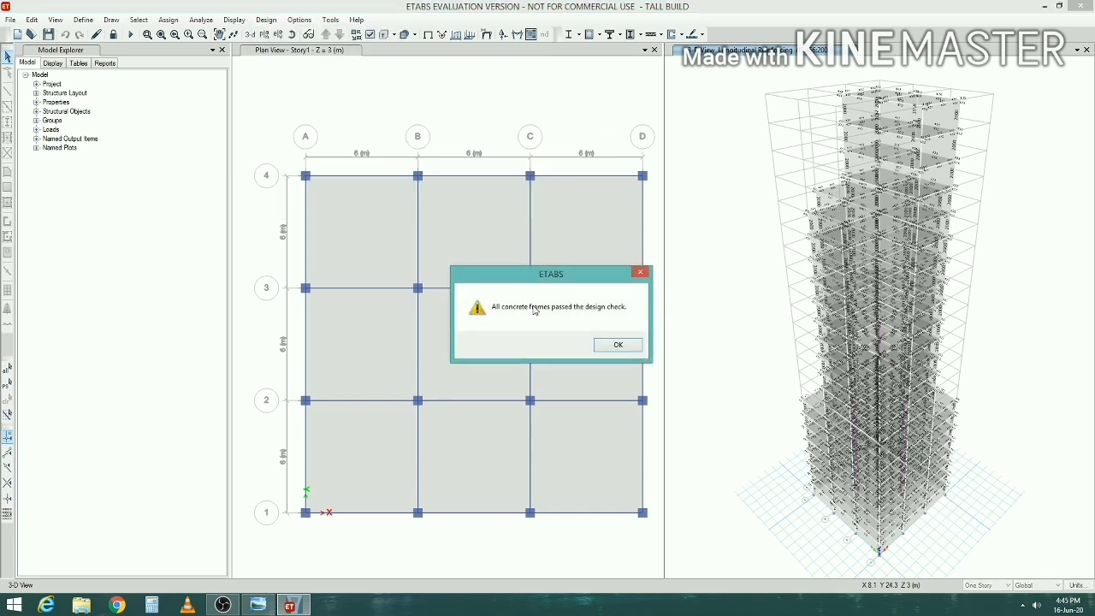
left_click(614, 346)
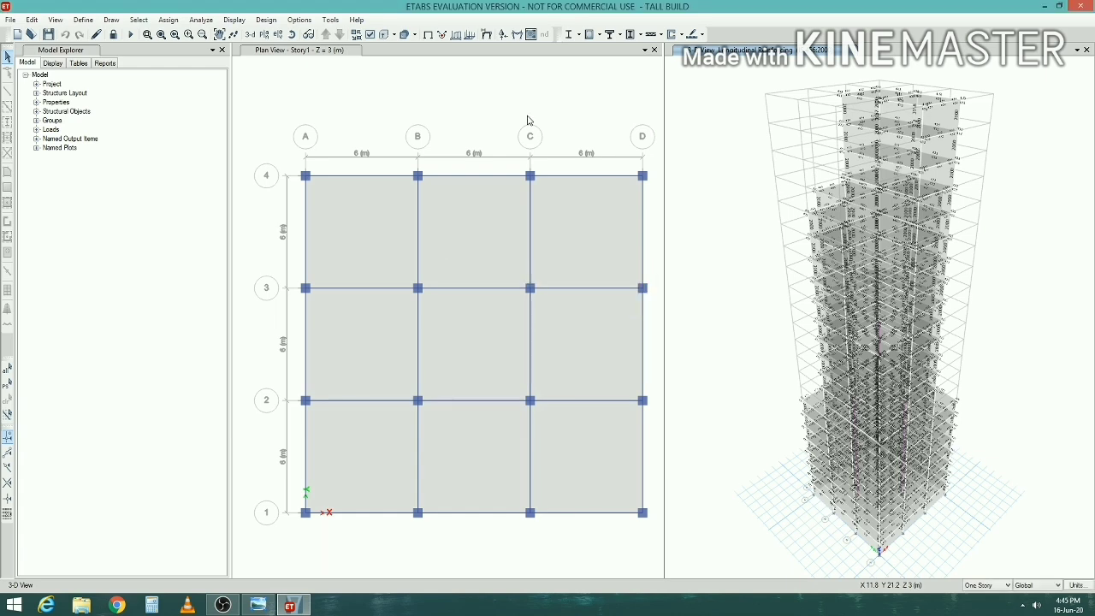